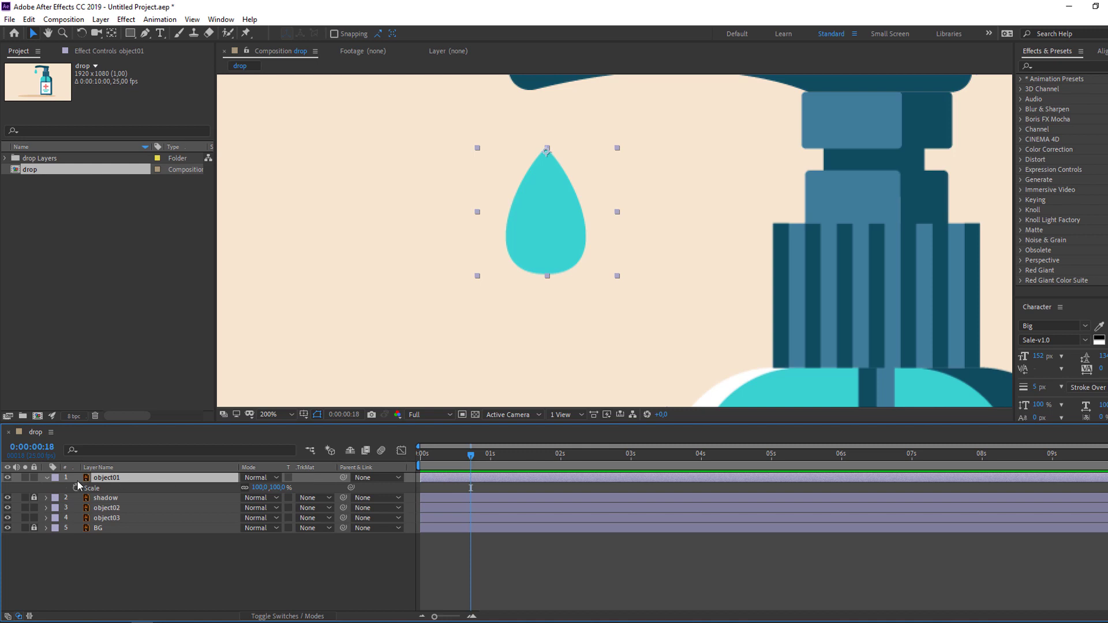
# - Keyframe the scale of object01 at 100% on frame 18 and at 0% on frame 8
pyautogui.click(76, 488)
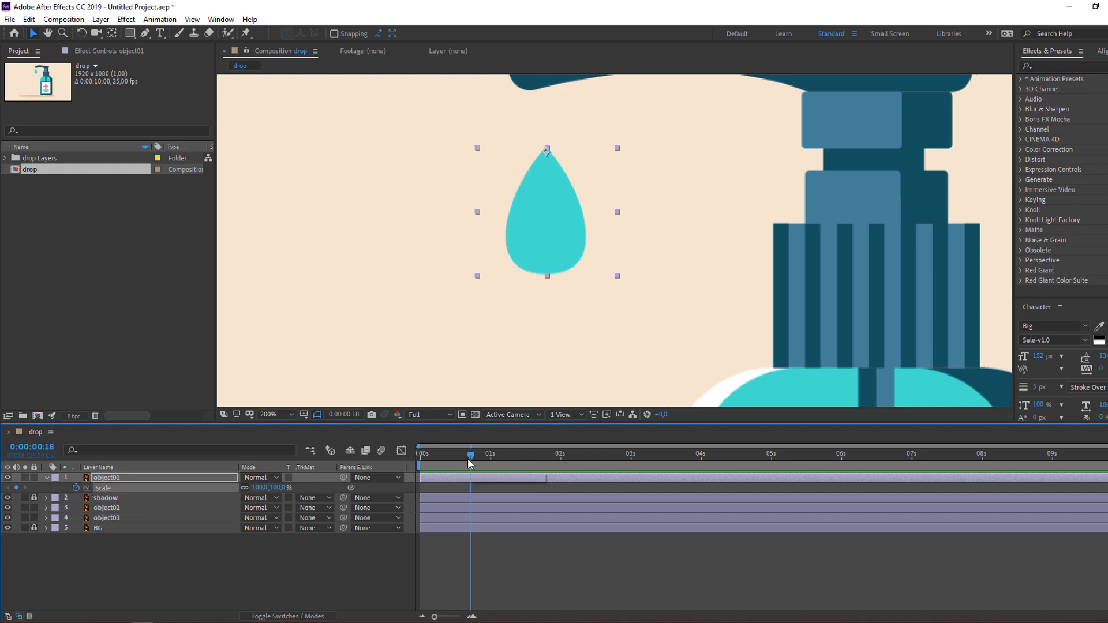
pyautogui.click(456, 458)
pyautogui.moveTo(455, 461); pyautogui.dragTo(444, 459)
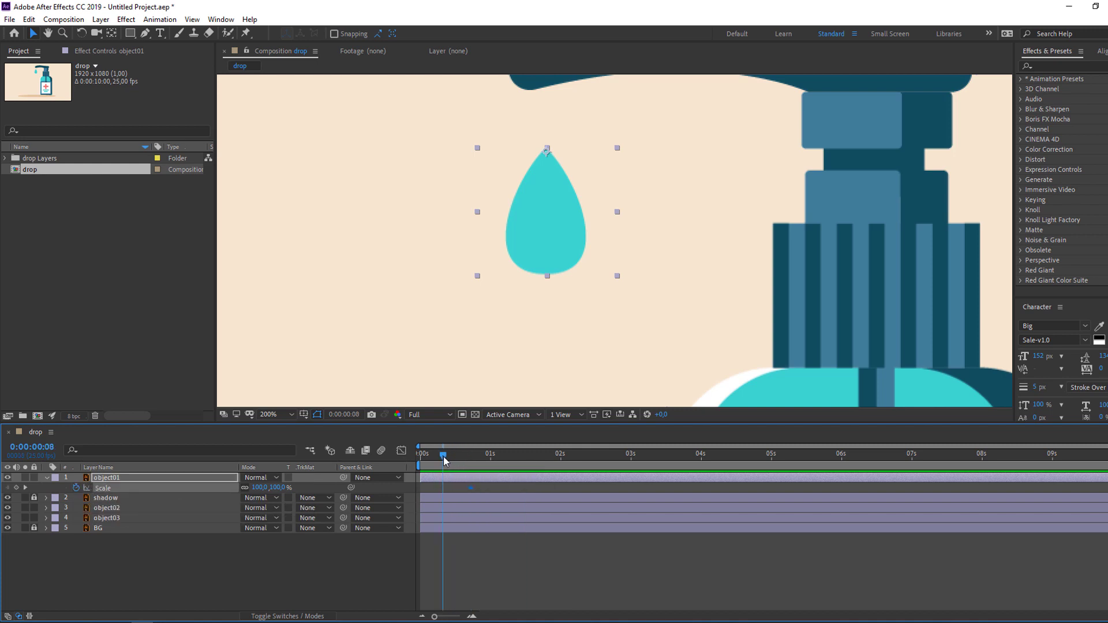
pyautogui.click(260, 488)
pyautogui.write('0')
pyautogui.press('Return')
pyautogui.moveTo(447, 454); pyautogui.dragTo(484, 460)
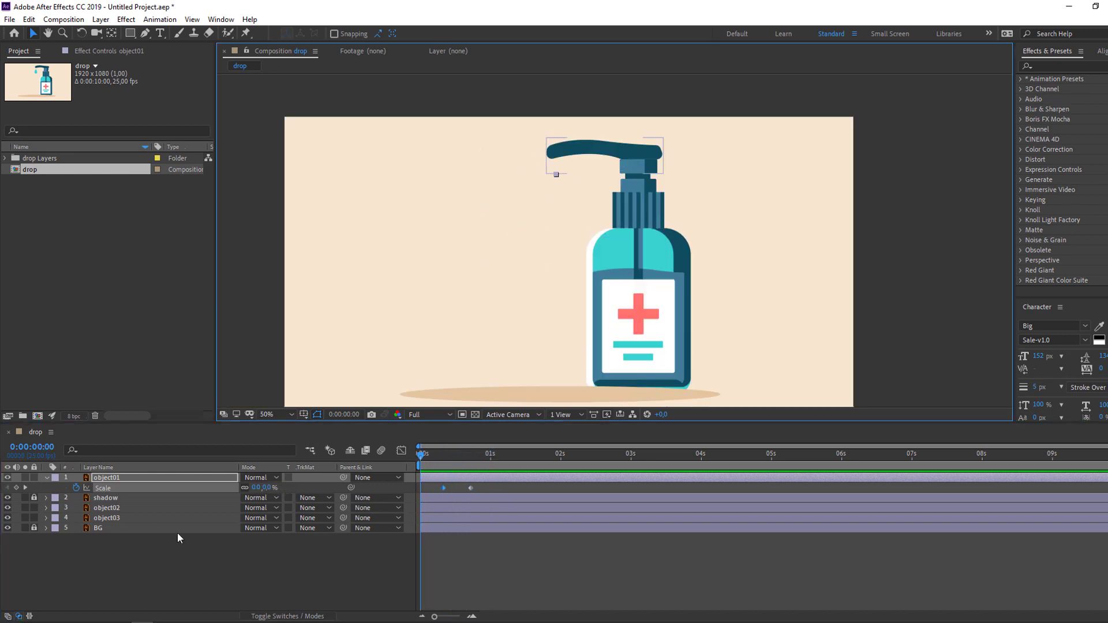
# - Keyframe the position of the pump head, object02, at frame 2, and lower it to Y 150,3 at frame 8
pyautogui.click(153, 556)
pyautogui.click(605, 156)
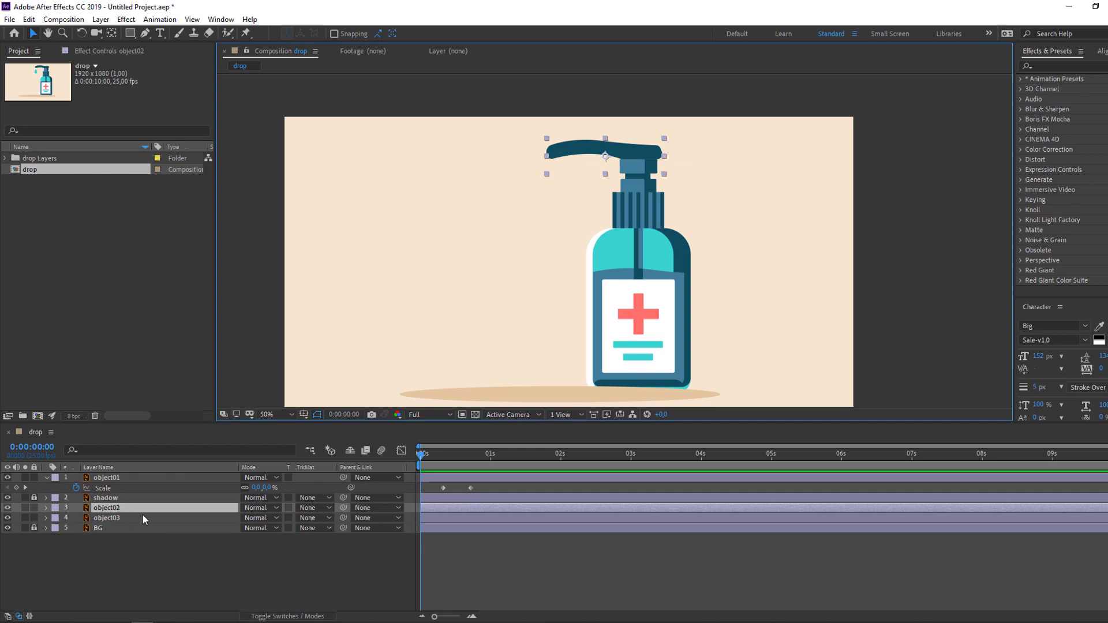
pyautogui.press('p')
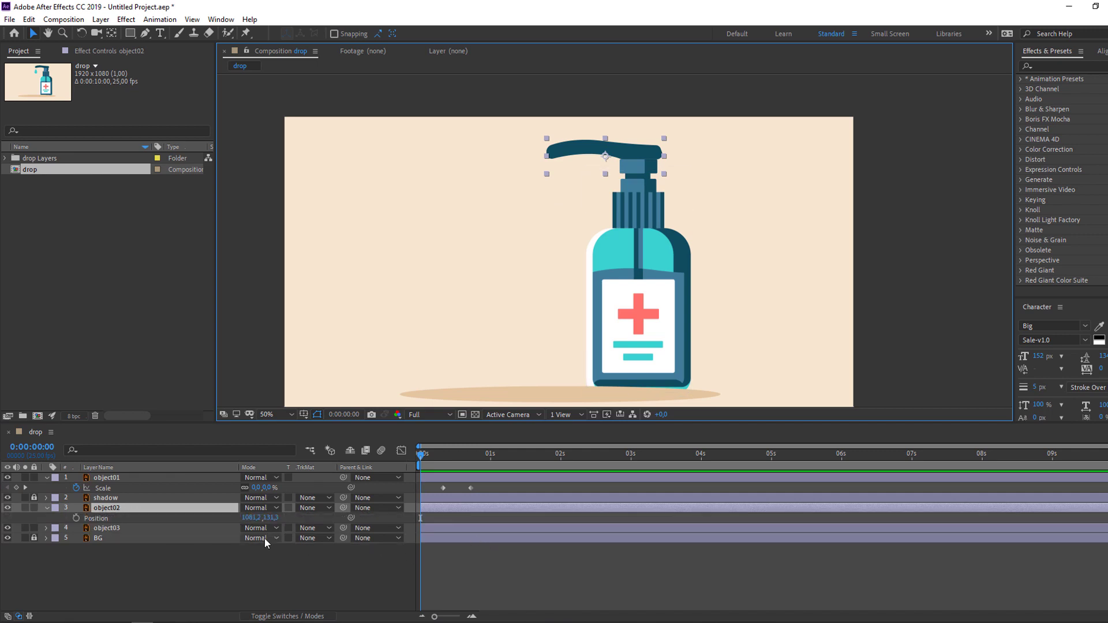
pyautogui.click(426, 455)
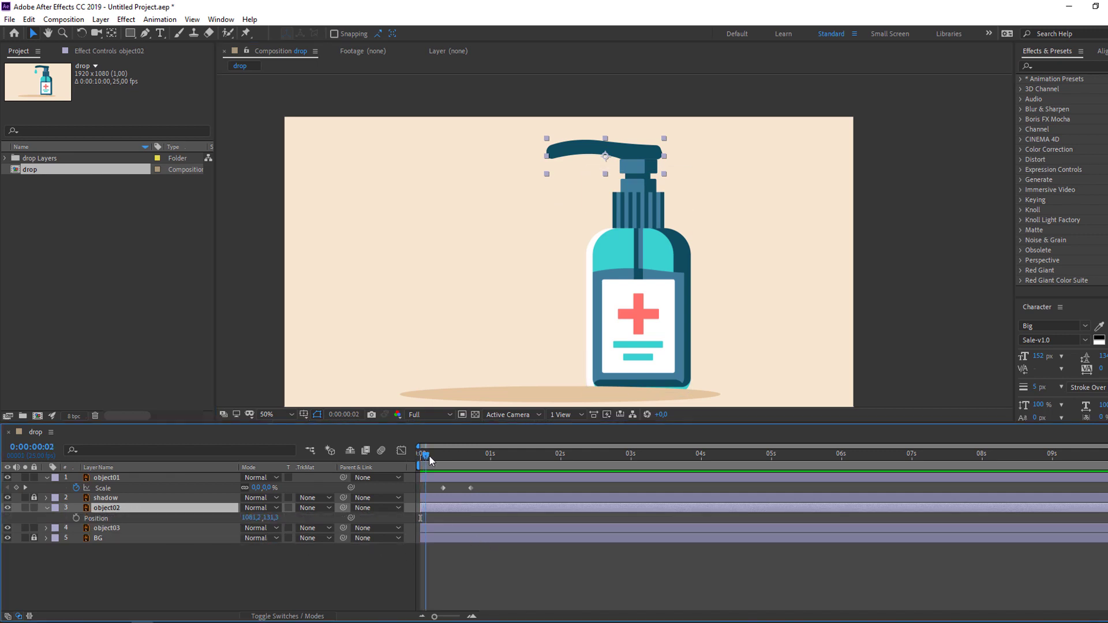
pyautogui.click(76, 518)
pyautogui.moveTo(432, 459); pyautogui.dragTo(445, 460)
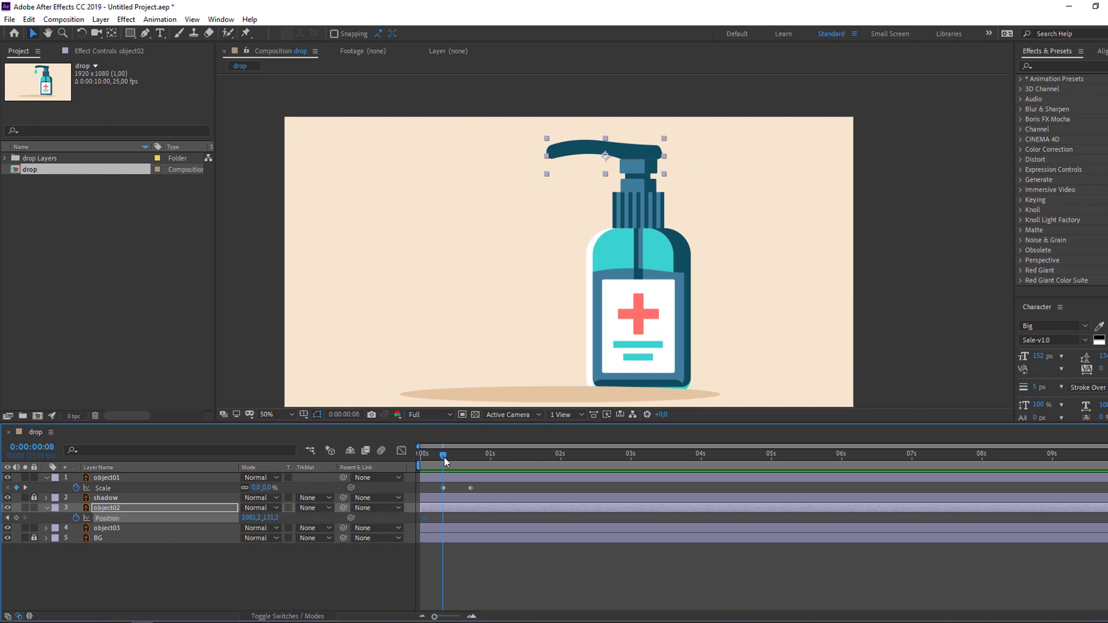
pyautogui.moveTo(270, 519); pyautogui.dragTo(279, 518)
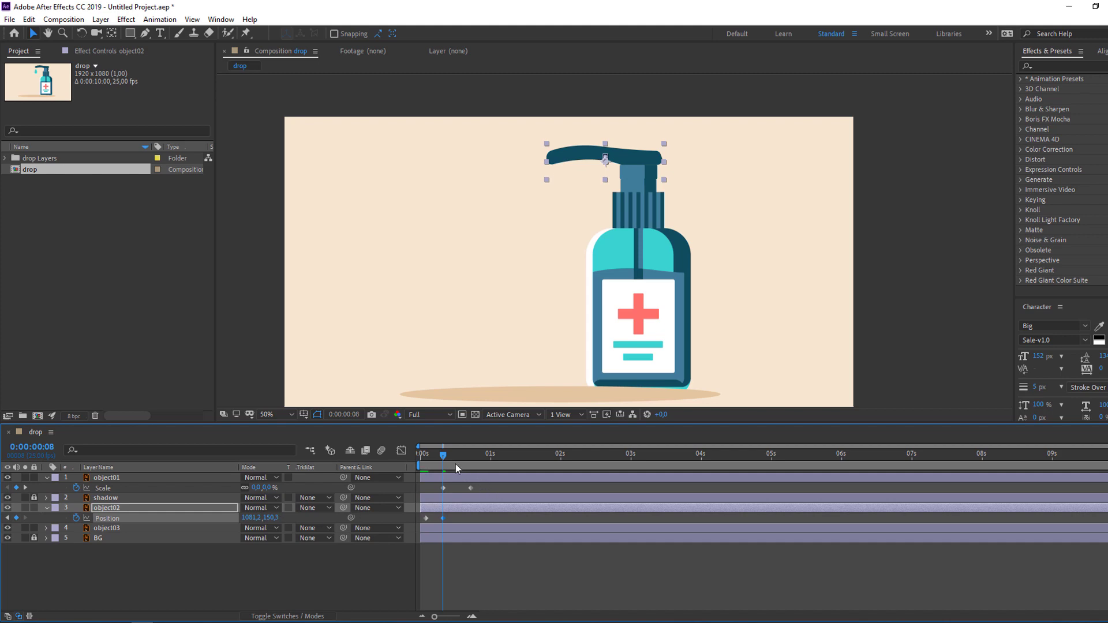
# - Copy object02's first position keyframe to frame 15 so the pump head rises again, and preview the motion
pyautogui.moveTo(445, 460); pyautogui.dragTo(464, 459)
pyautogui.click(426, 518)
pyautogui.hotkey('ctrl', 'c')
pyautogui.hotkey('ctrl', 'v')
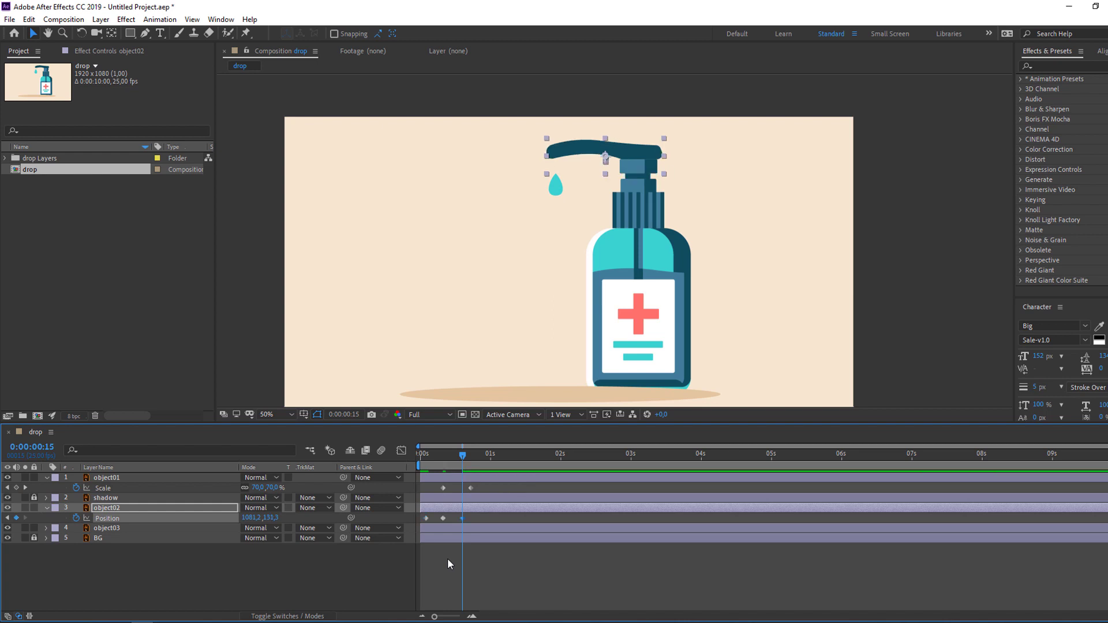
pyautogui.press('space')
pyautogui.press('space')
# - Apply Easy Ease to all three position keyframes of object02
pyautogui.moveTo(483, 518); pyautogui.dragTo(417, 523)
pyautogui.rightClick(425, 519)
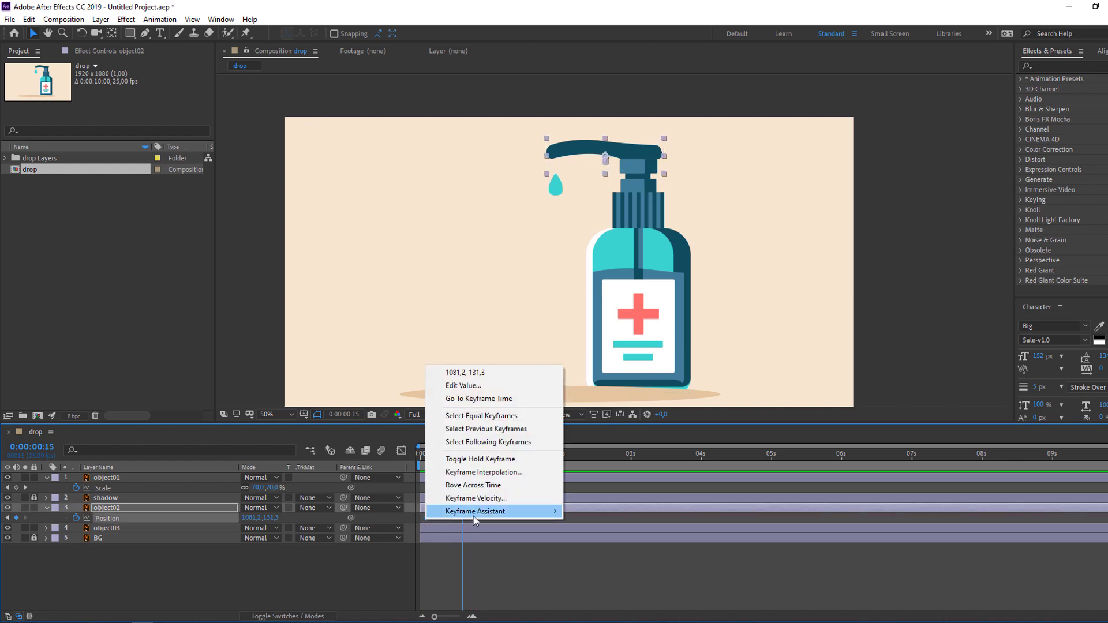
pyautogui.moveTo(479, 511)
pyautogui.click(605, 551)
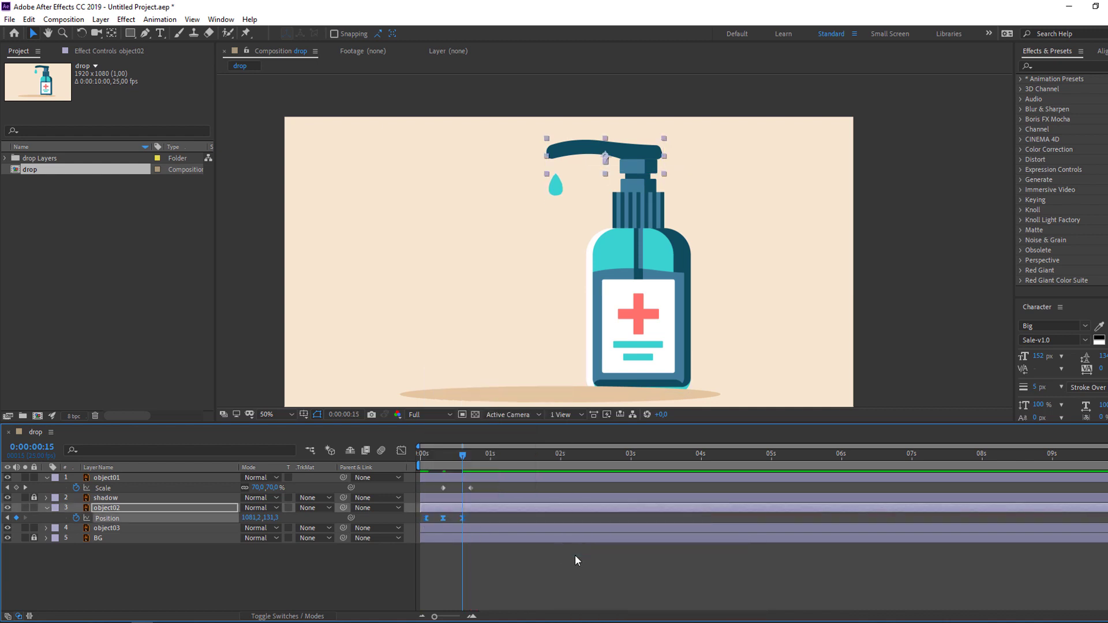
# - Slow the pump motion by spacing out object02's keyframes, with the middle one at frame 11 and the last at about frame 21
pyautogui.press('space')
pyautogui.moveTo(463, 518)
pyautogui.mouseDown()
pyautogui.moveTo(482, 518)
pyautogui.moveTo(451, 517)
pyautogui.mouseUp()
pyautogui.press('space')
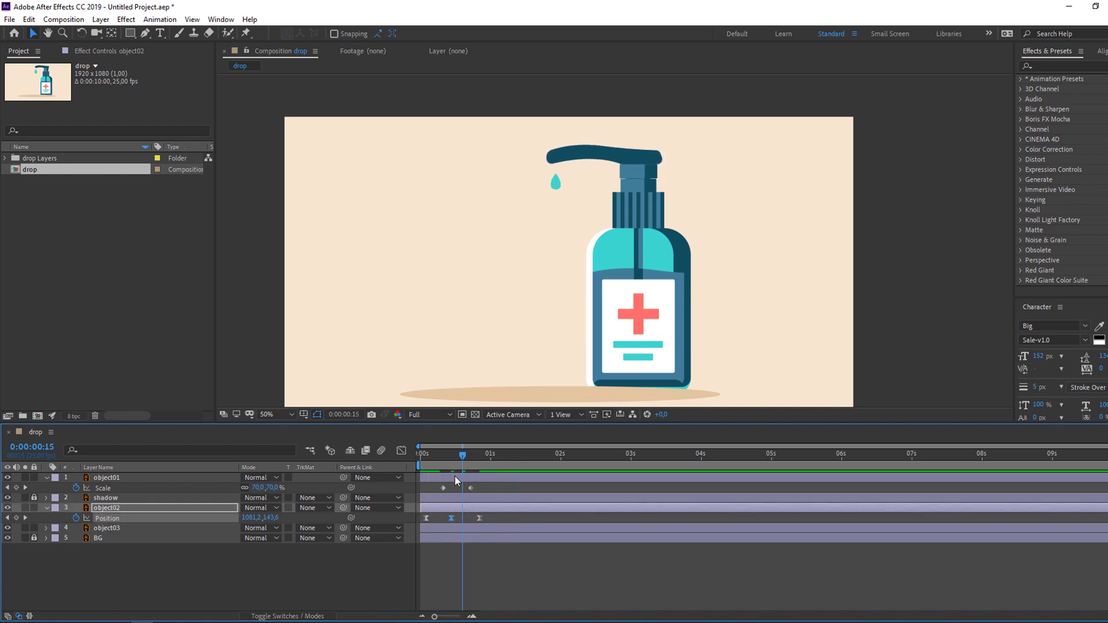
pyautogui.press('space')
# - Shift the object01 layer in time so that its scale animation starts at frame 11, when the pump head is lowest
pyautogui.moveTo(479, 484); pyautogui.dragTo(437, 494)
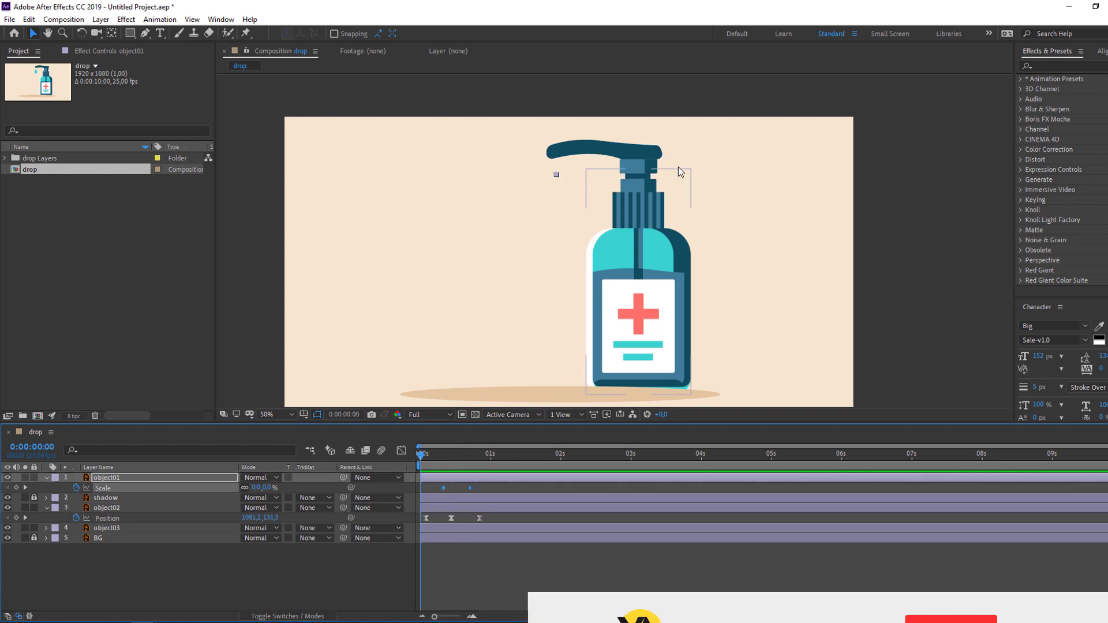
pyautogui.moveTo(443, 488); pyautogui.dragTo(490, 477)
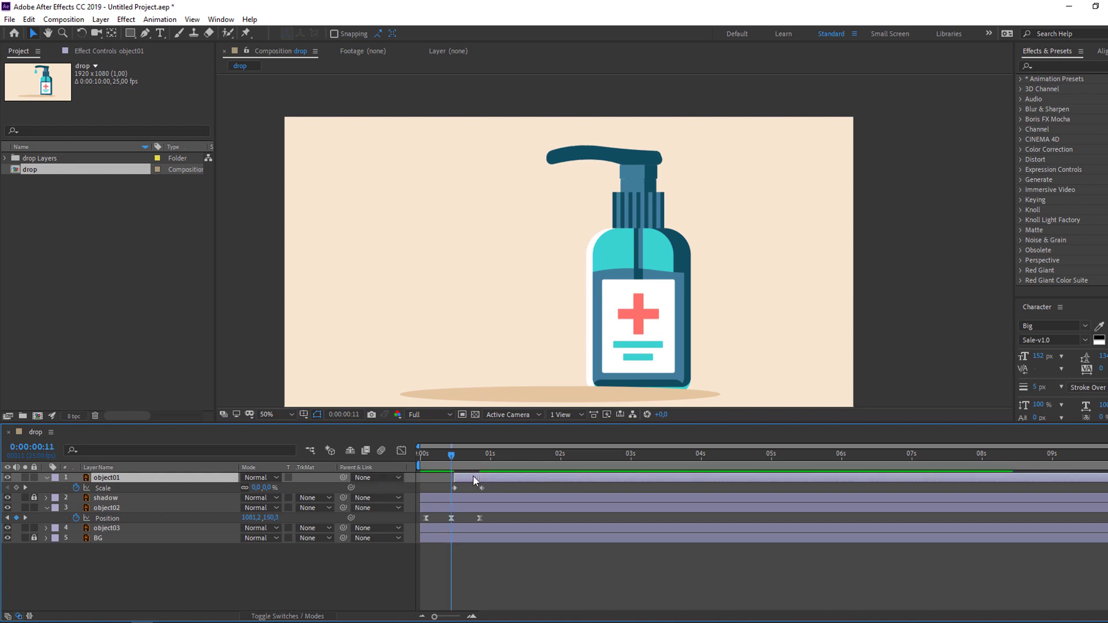
pyautogui.moveTo(487, 476); pyautogui.dragTo(473, 477)
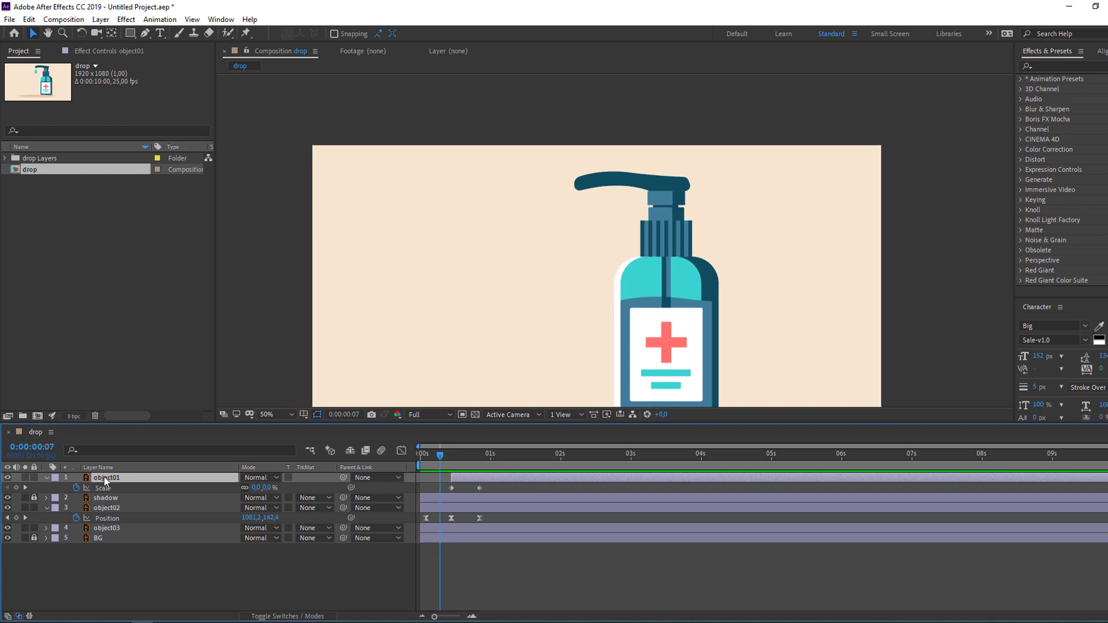
# - Parent object01 to object02 and place the drop directly under the tip of the pump nozzle
pyautogui.moveTo(343, 477); pyautogui.dragTo(106, 506)
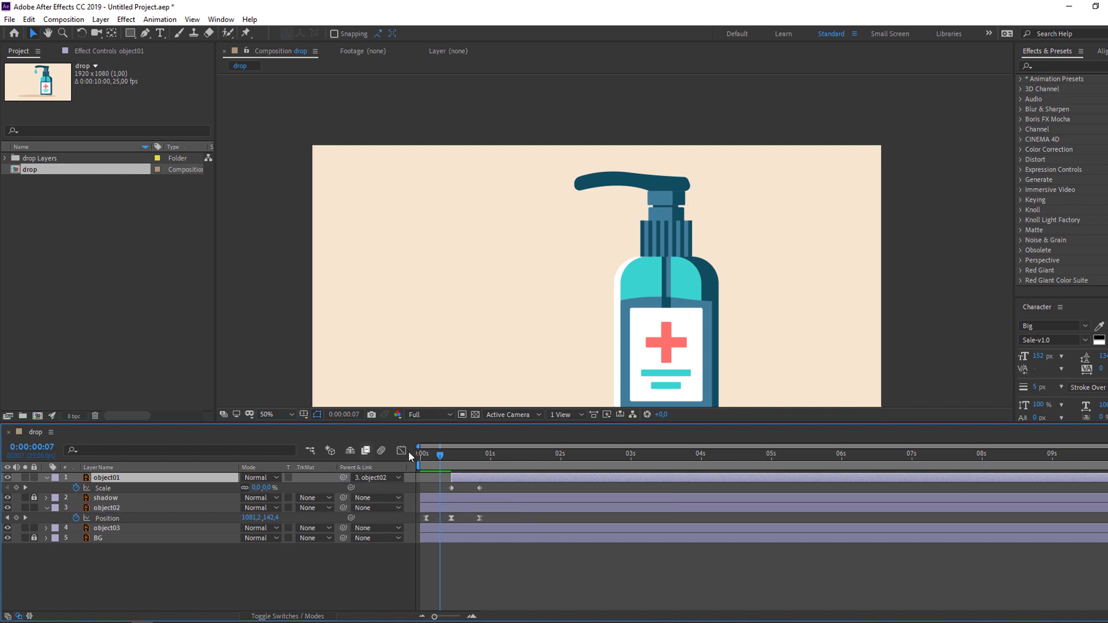
pyautogui.moveTo(447, 455); pyautogui.dragTo(471, 458)
pyautogui.scroll(1, 537, 225)
pyautogui.moveTo(545, 206); pyautogui.dragTo(557, 286)
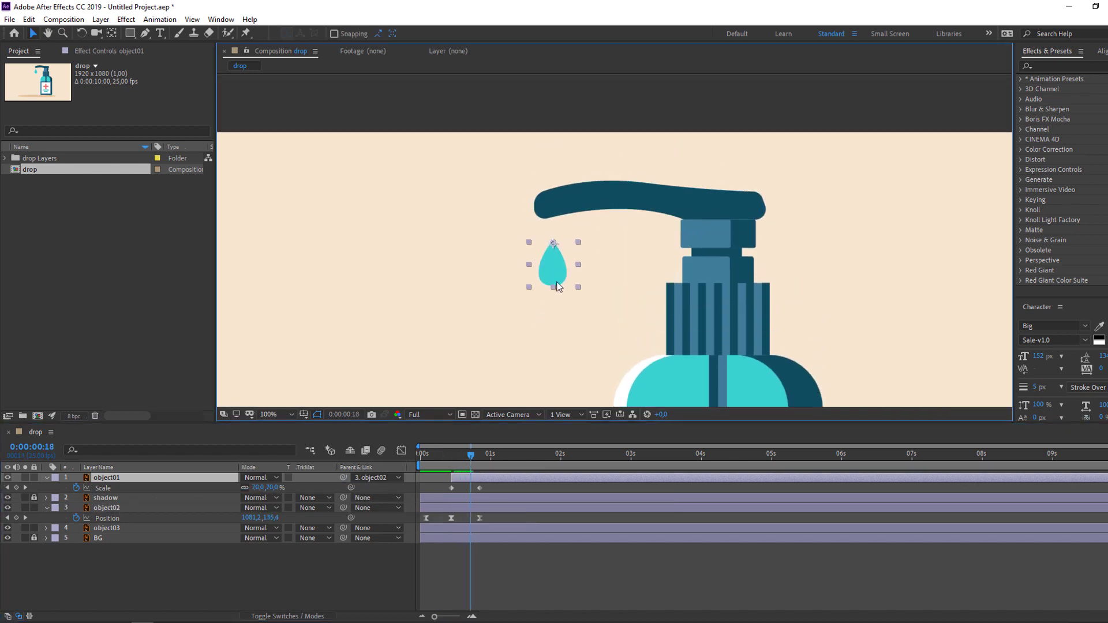
pyautogui.click(521, 577)
# - Keyframe object01's position at frame 12, and at 0:00:01:02 set its Y position to 753,5 so the drop falls to the shadow
pyautogui.moveTo(450, 455)
pyautogui.mouseDown()
pyautogui.moveTo(489, 453)
pyautogui.moveTo(455, 451)
pyautogui.mouseUp()
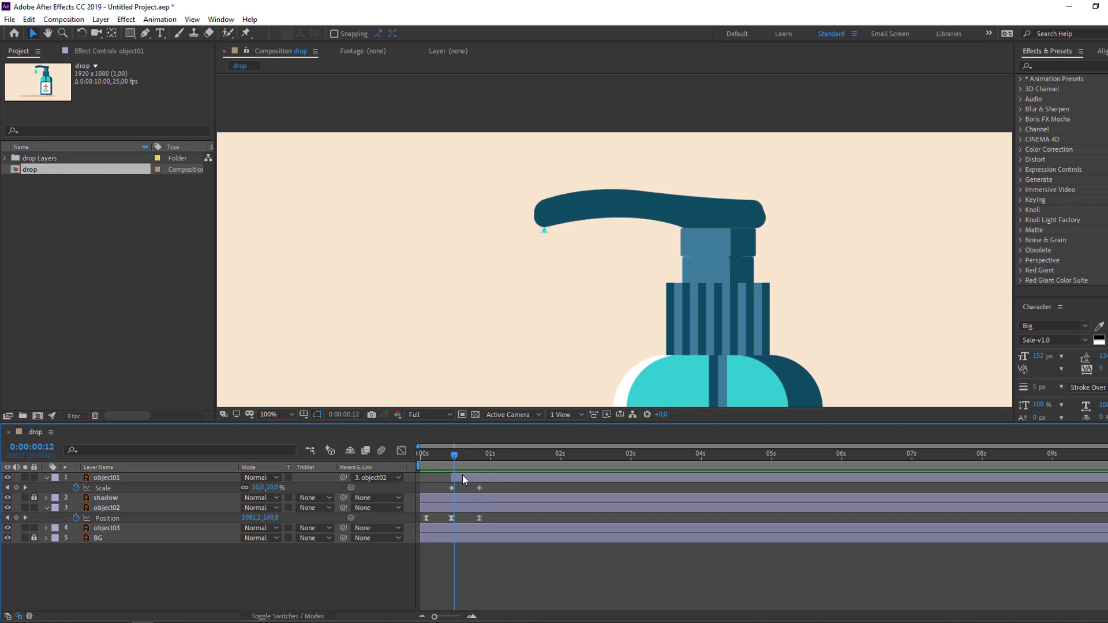
pyautogui.click(109, 477)
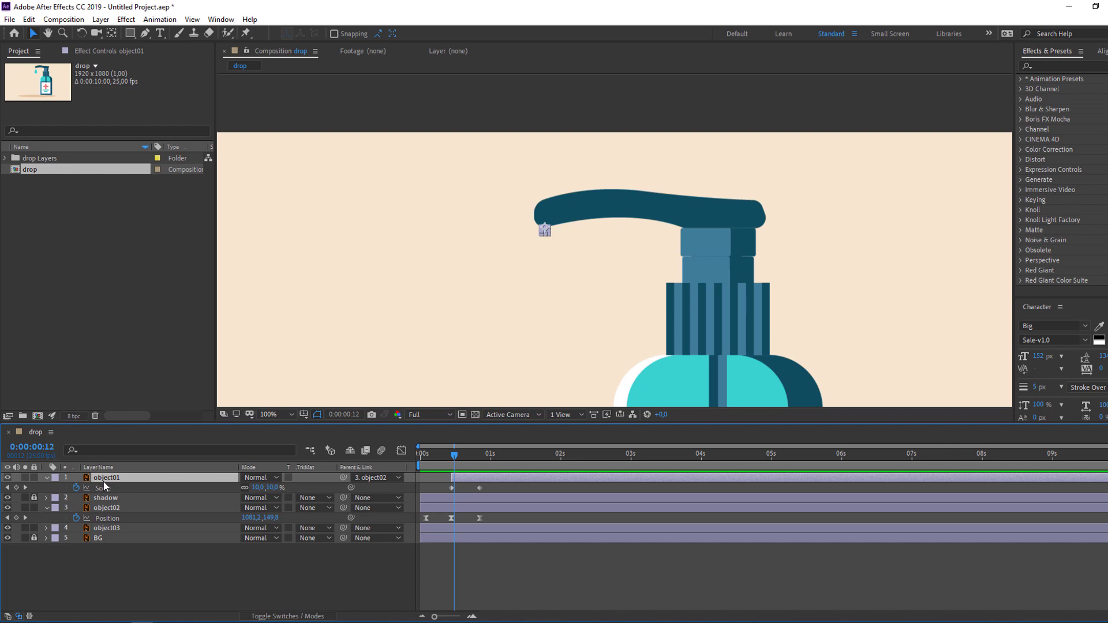
pyautogui.hotkey('shift', 'p')
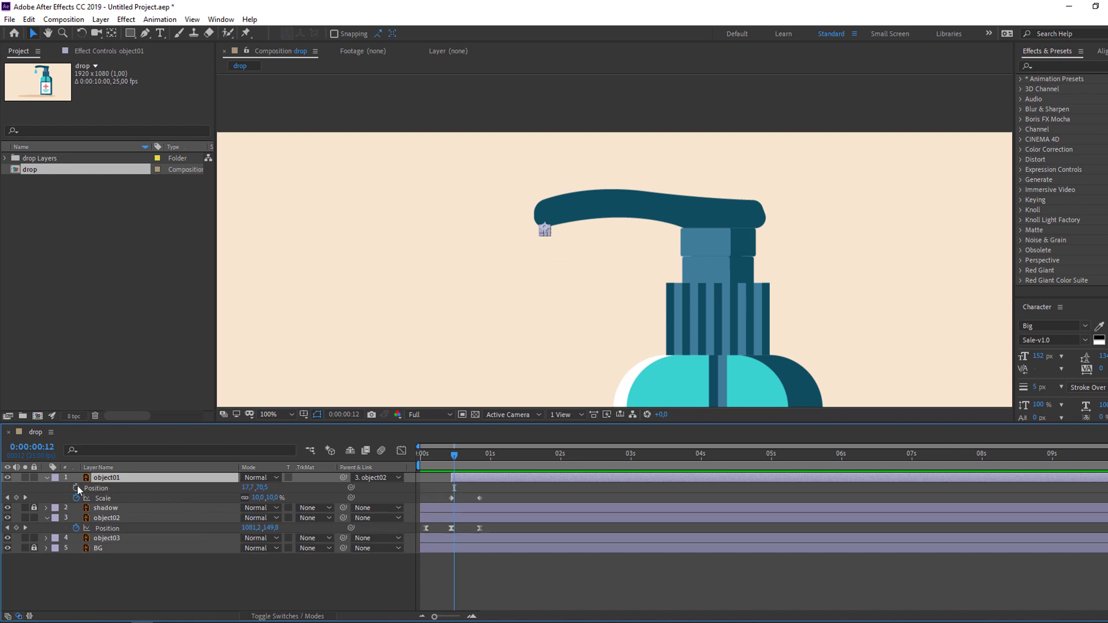
pyautogui.click(78, 488)
pyautogui.moveTo(472, 455); pyautogui.dragTo(498, 453)
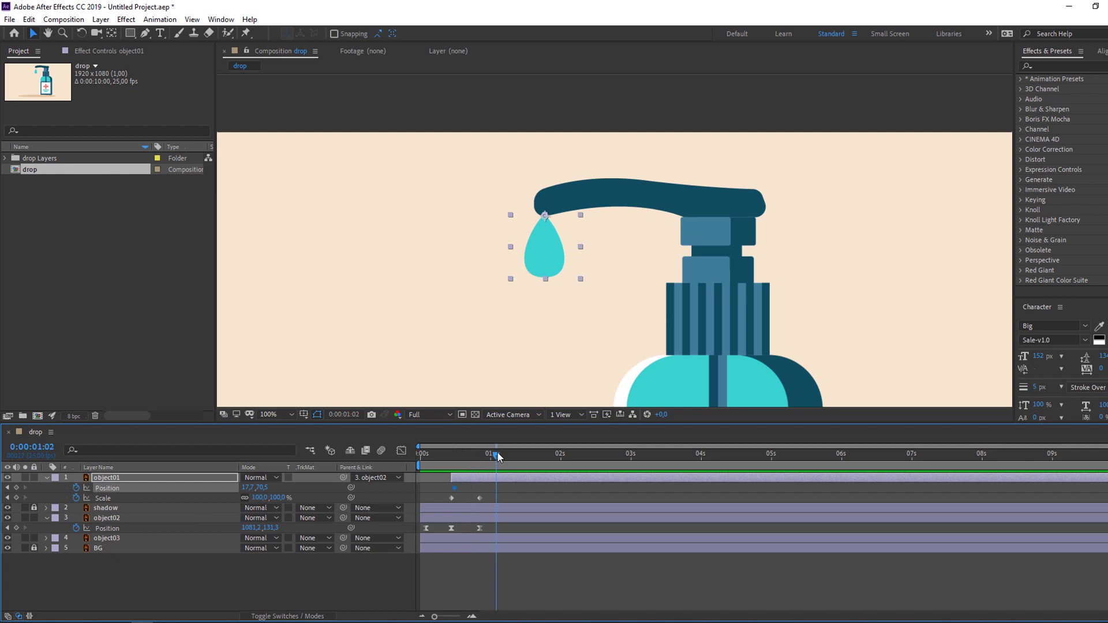
pyautogui.scroll(-4, 545, 330)
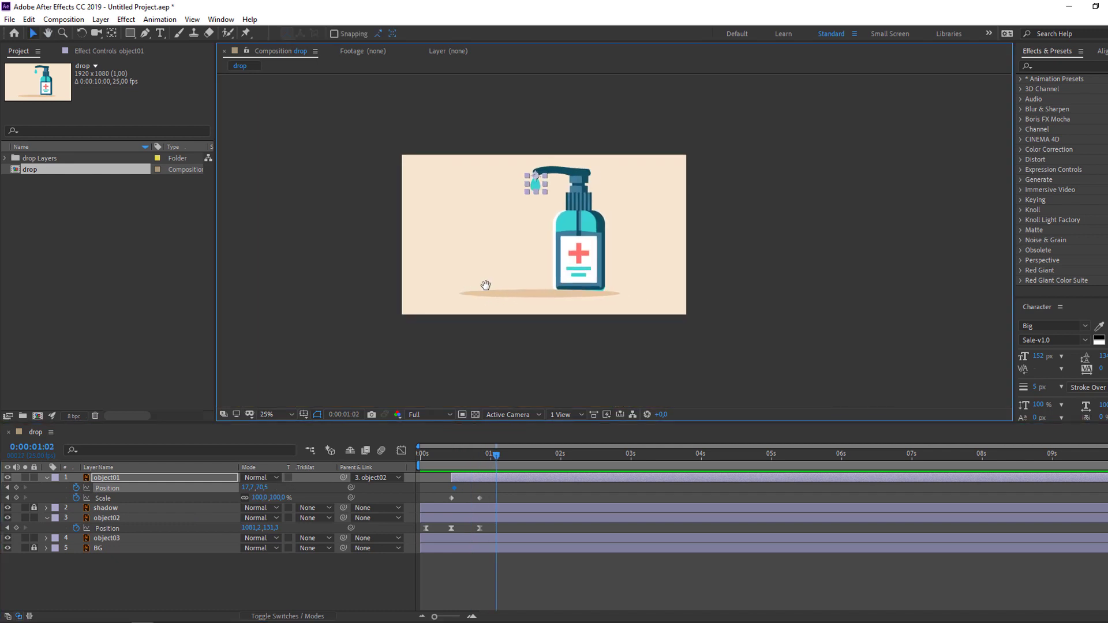
pyautogui.moveTo(486, 285); pyautogui.dragTo(481, 284)
pyautogui.moveTo(258, 489); pyautogui.dragTo(689, 457)
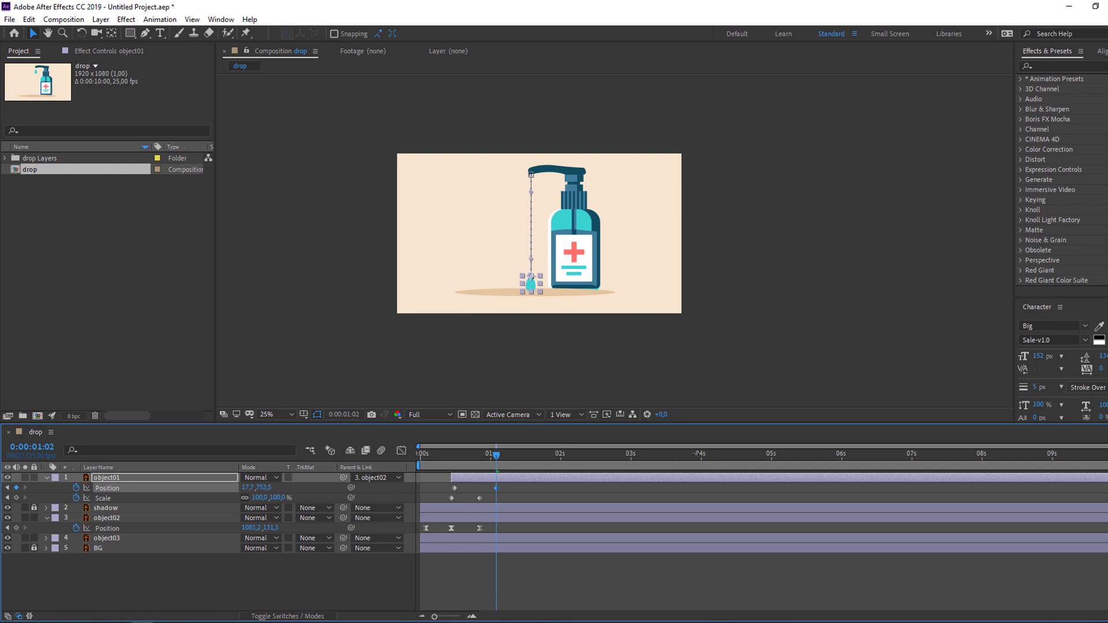
pyautogui.click(532, 584)
# - Preview the fall and retime object01, with position keyframes at about frames 17 and 37 and the last scale keyframe at about frame 29
pyautogui.press('.')
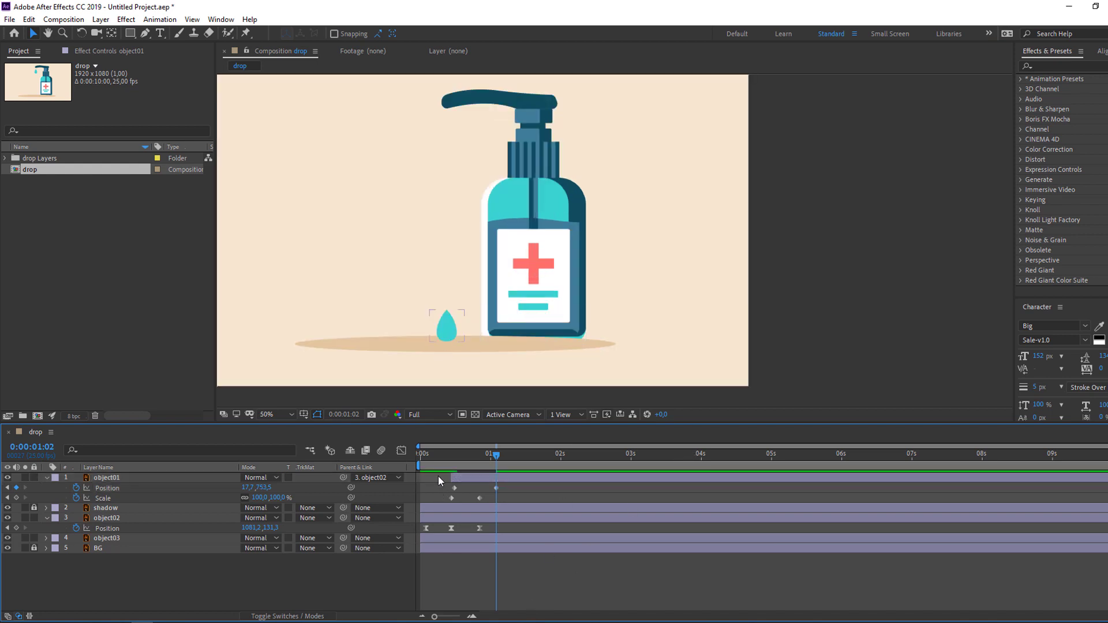
pyautogui.moveTo(433, 455); pyautogui.dragTo(400, 463)
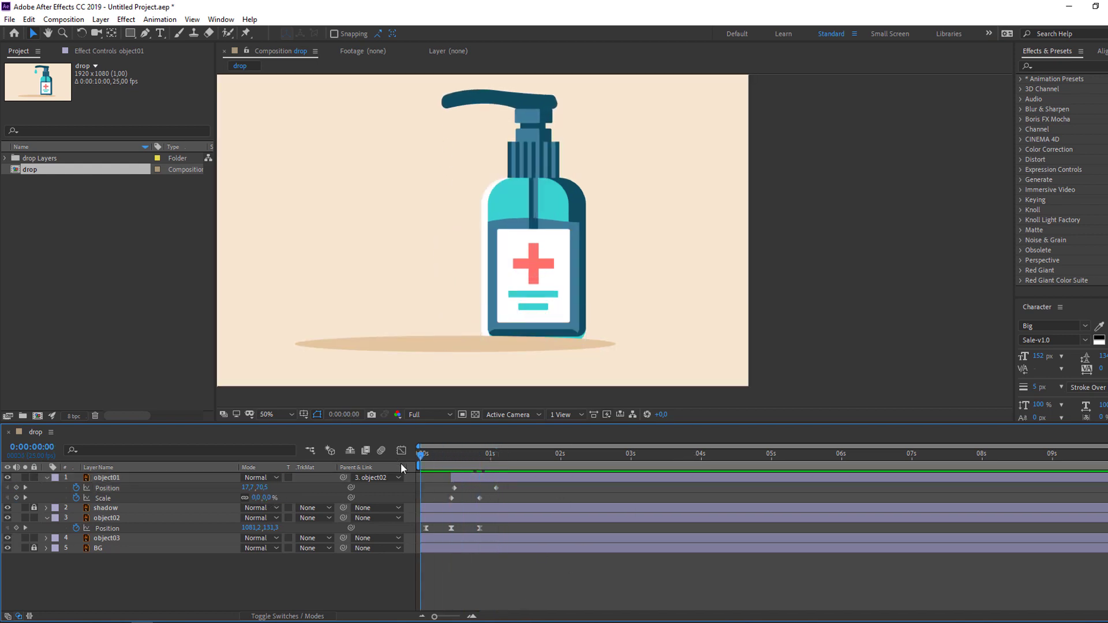
pyautogui.press('space')
pyautogui.press('space')
pyautogui.moveTo(513, 487)
pyautogui.mouseDown()
pyautogui.moveTo(436, 495)
pyautogui.moveTo(539, 490)
pyautogui.moveTo(502, 498)
pyautogui.mouseUp()
pyautogui.press('space')
pyautogui.click(507, 497)
pyautogui.click(493, 497)
pyautogui.press('space')
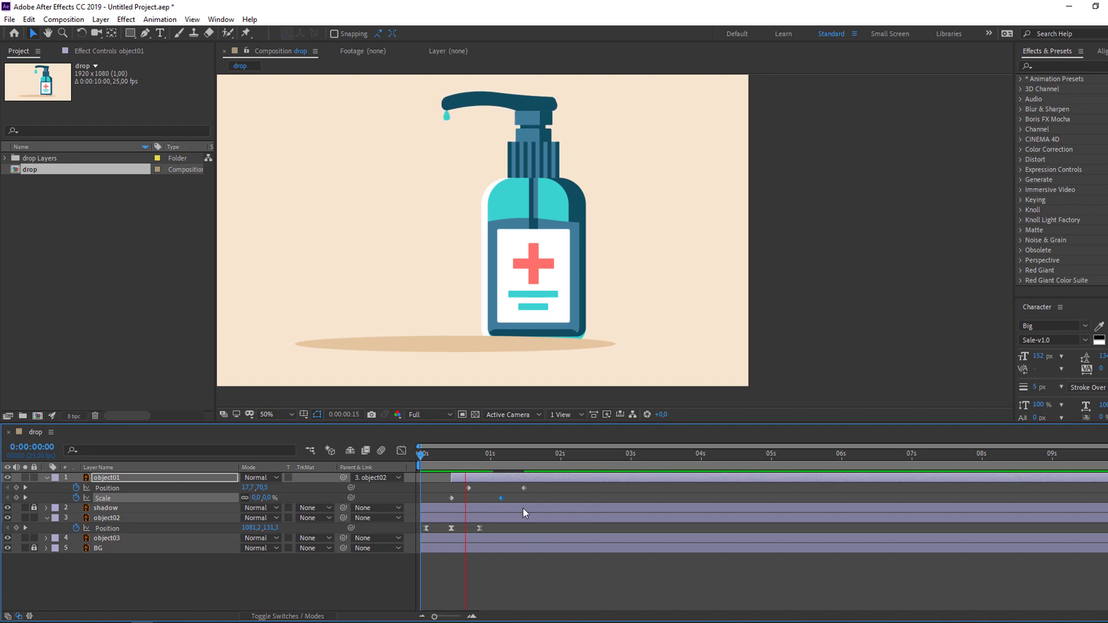
# - Apply Easy Ease to all position and scale keyframes of object01
pyautogui.moveTo(540, 487); pyautogui.dragTo(429, 503)
pyautogui.rightClick(451, 497)
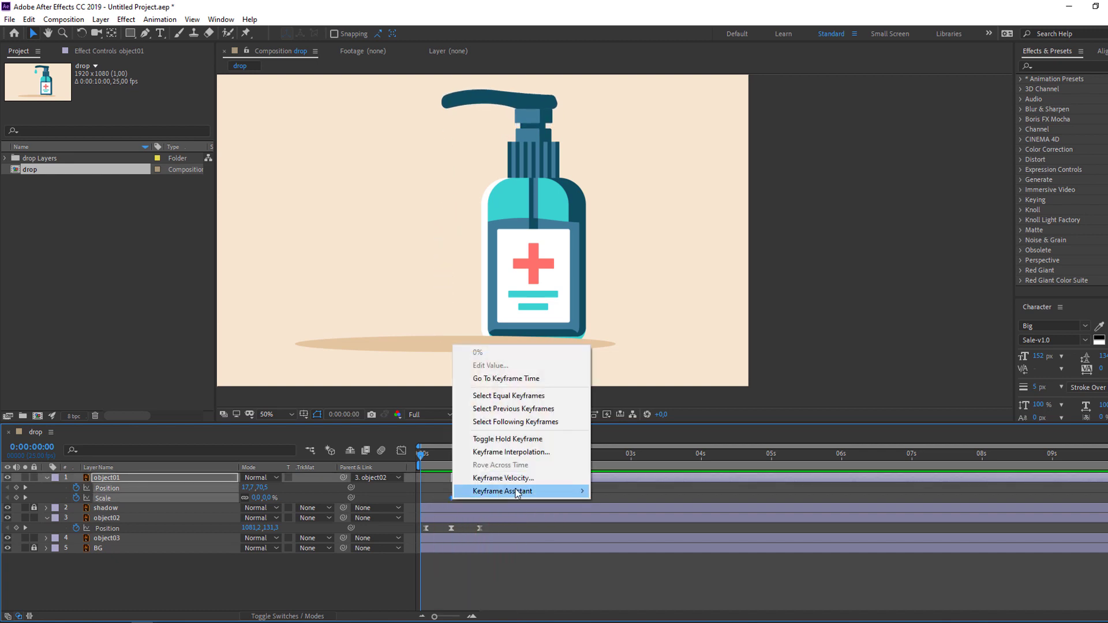
pyautogui.moveTo(516, 491)
pyautogui.click(622, 529)
pyautogui.click(552, 499)
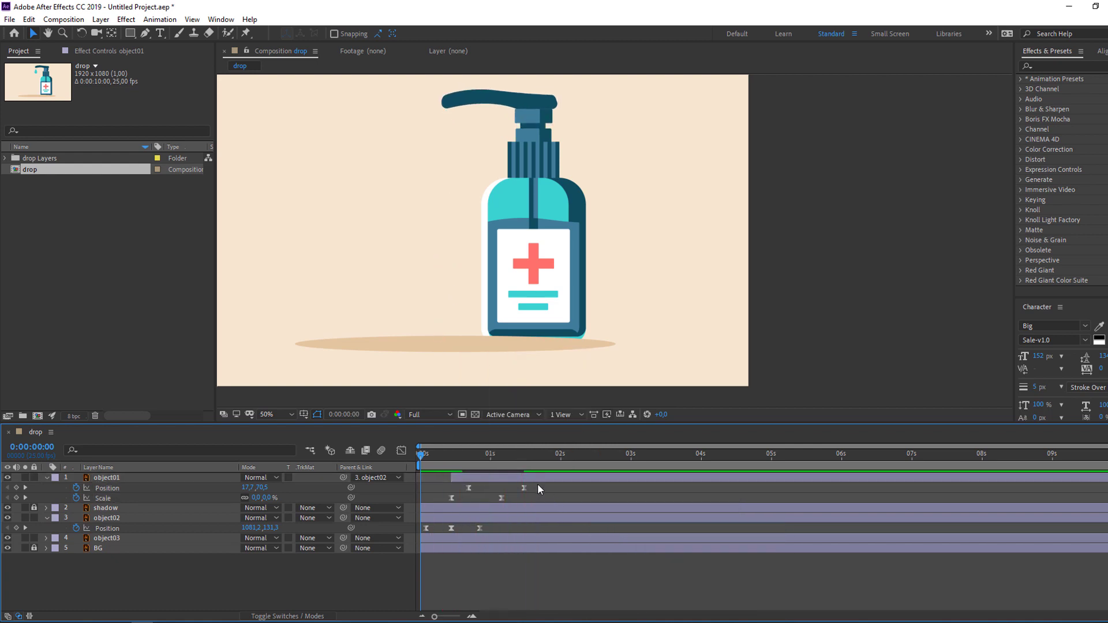
# - Reshape object01's position speed curve in the Graph Editor so the drop accelerates gradually and peaks just before landing
pyautogui.moveTo(537, 484); pyautogui.dragTo(451, 496)
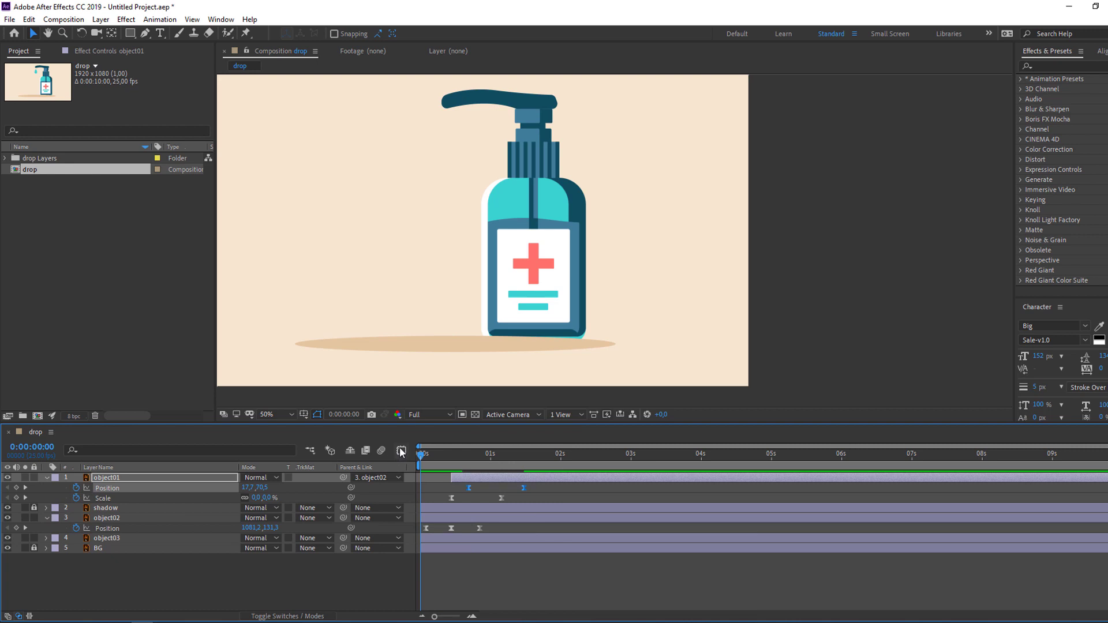
pyautogui.click(401, 451)
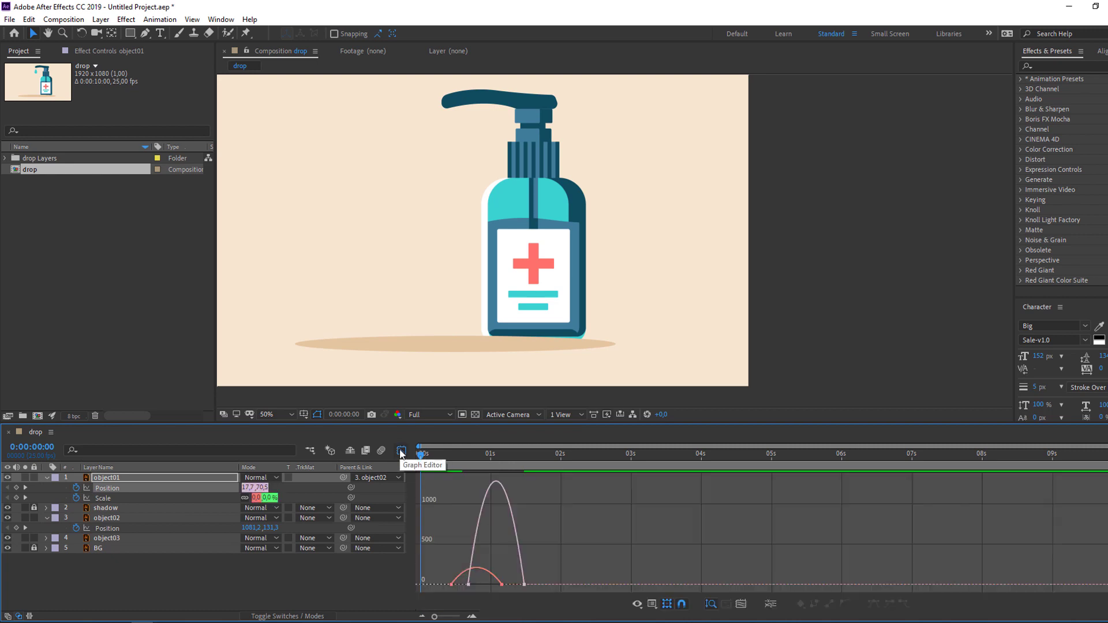
pyautogui.click(514, 526)
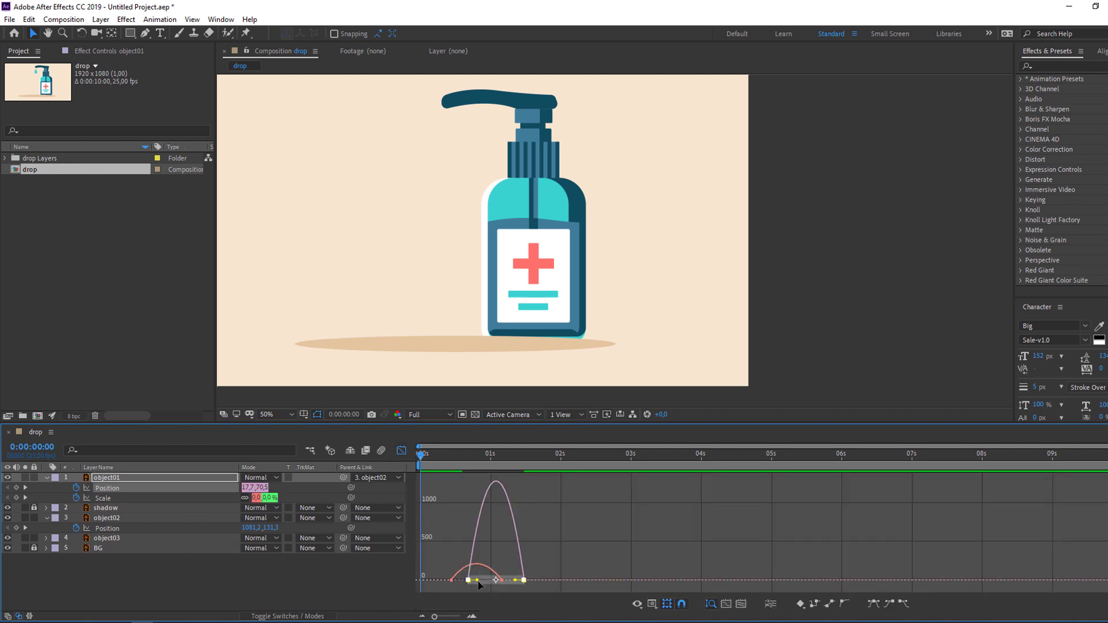
pyautogui.moveTo(477, 583); pyautogui.dragTo(519, 583)
pyautogui.press('space')
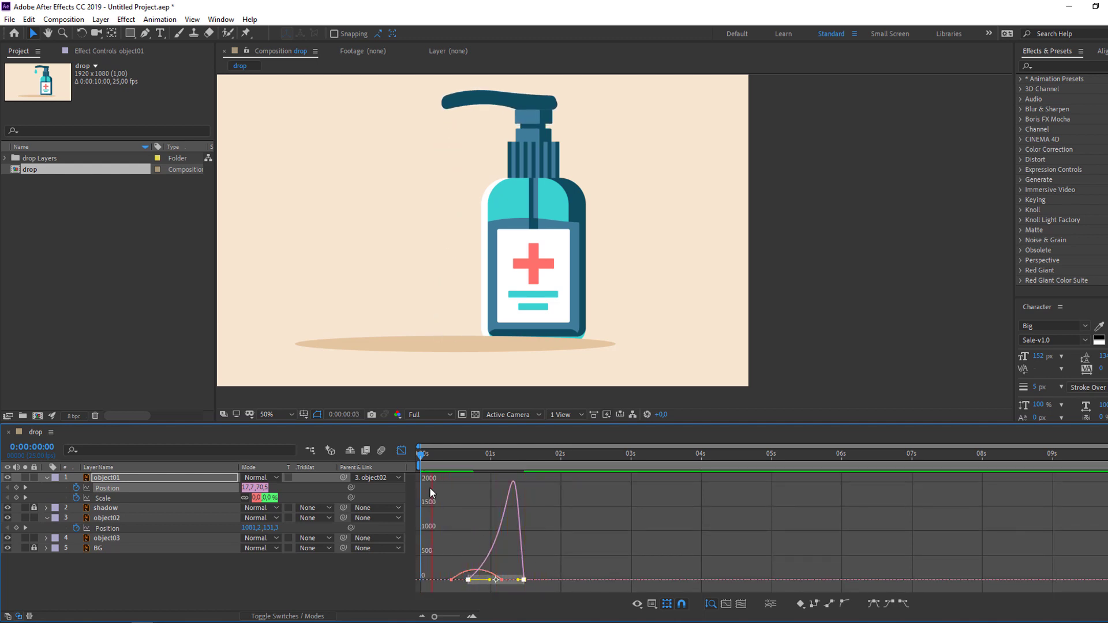
pyautogui.click(401, 450)
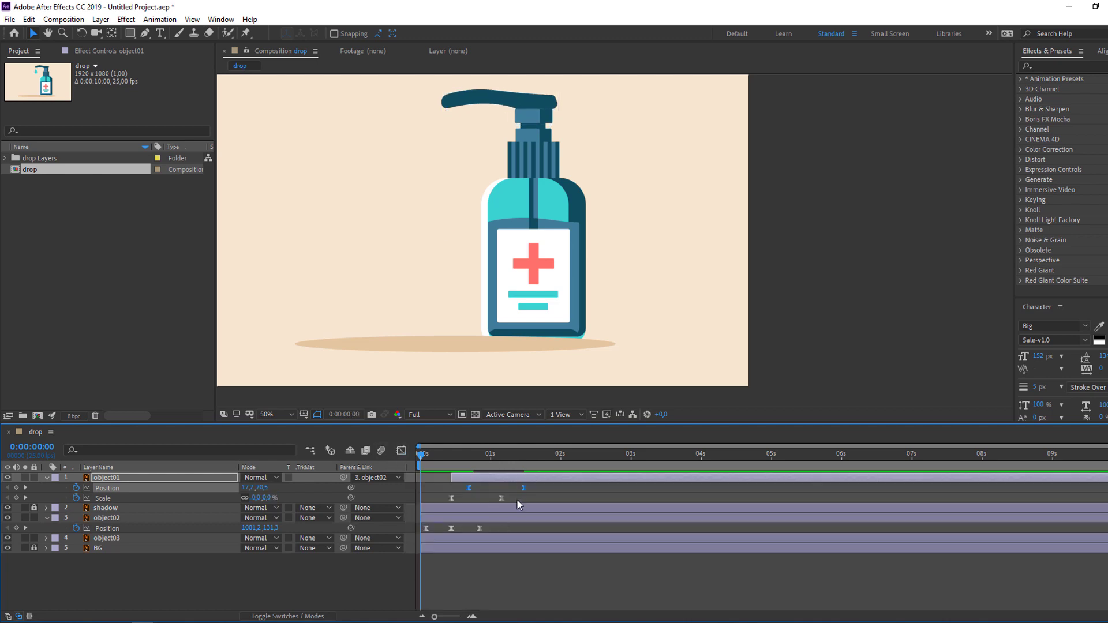
# - Shift the object01 layer about two frames earlier, preview the animation, and move the current time to 0:00:01:10
pyautogui.moveTo(529, 481); pyautogui.dragTo(524, 480)
pyautogui.press('space')
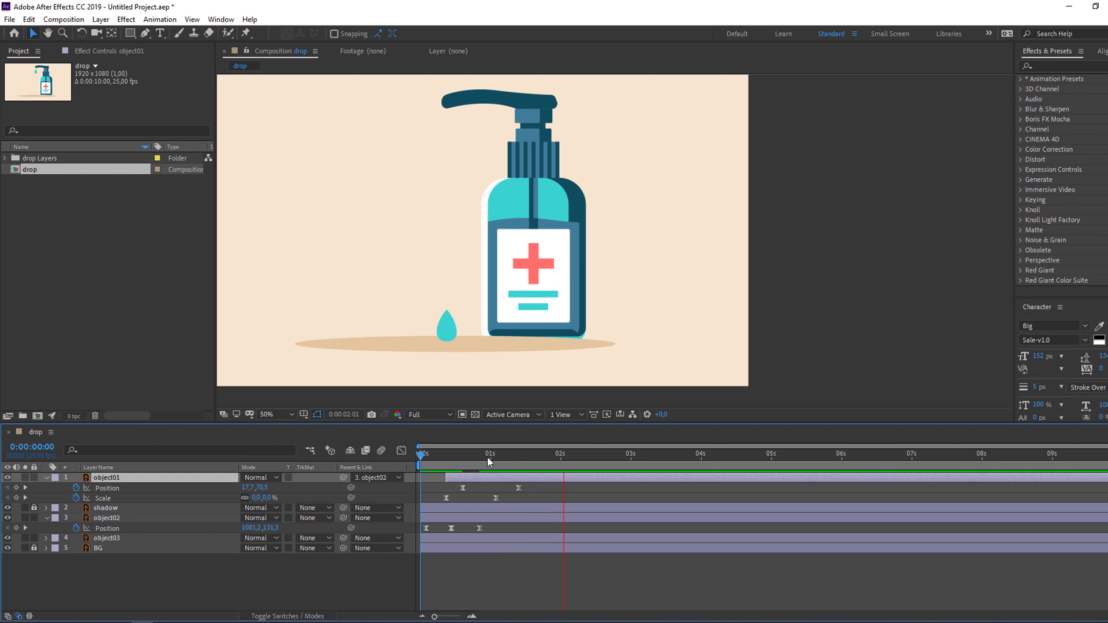
pyautogui.moveTo(487, 456); pyautogui.dragTo(514, 466)
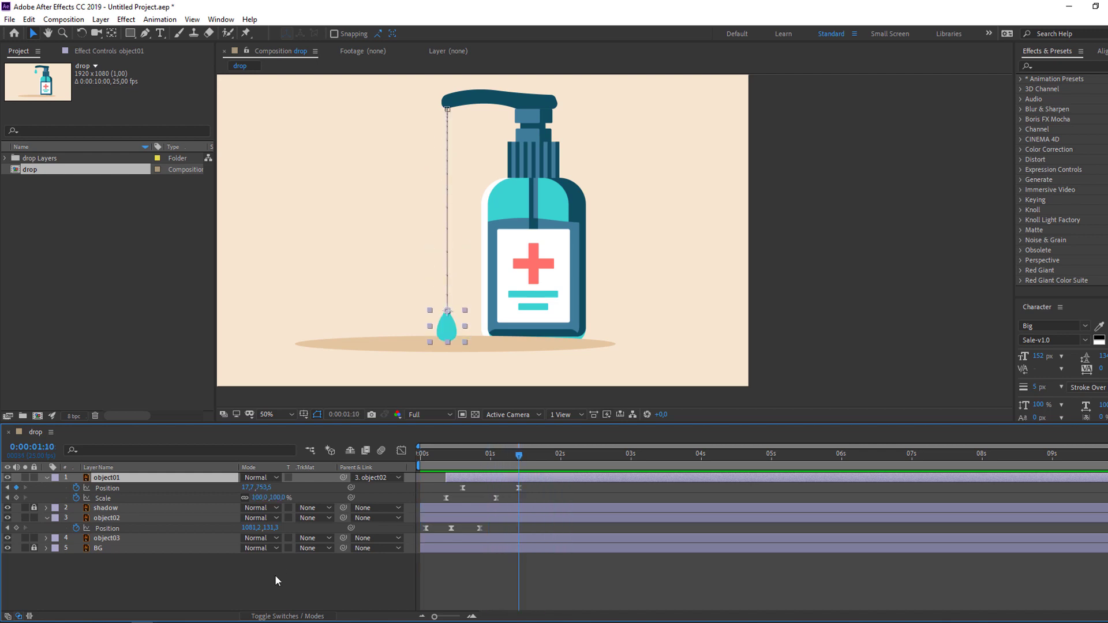
# - Draw a closed turquoise puddle shape with the Pen tool on the ground shadow under the landed drop, on a new shape layer
pyautogui.click(257, 577)
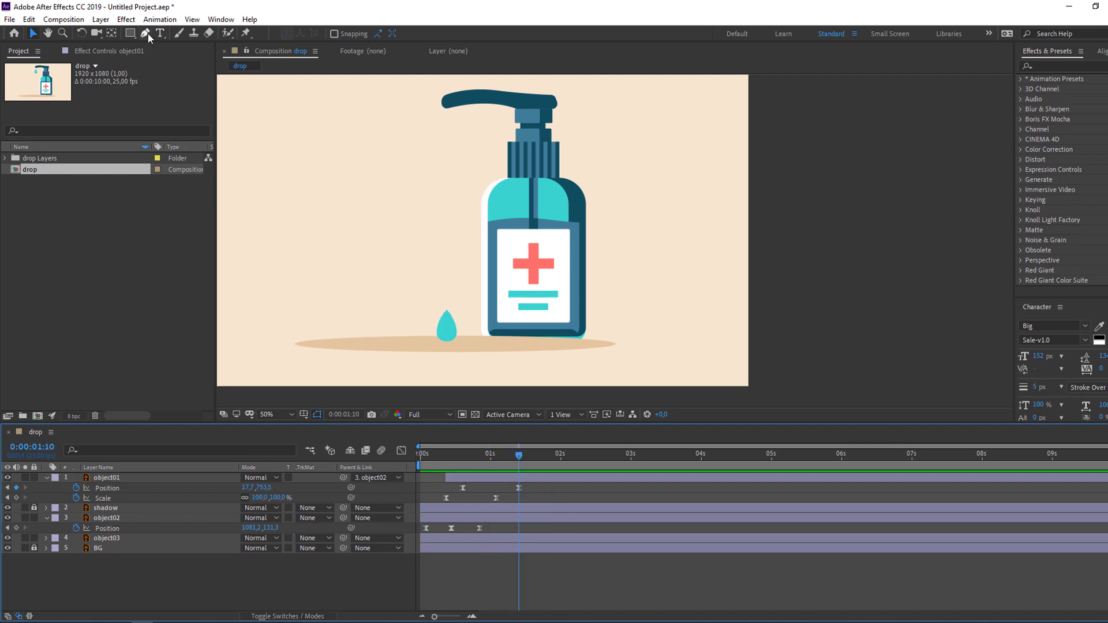
pyautogui.moveTo(148, 34); pyautogui.dragTo(184, 34)
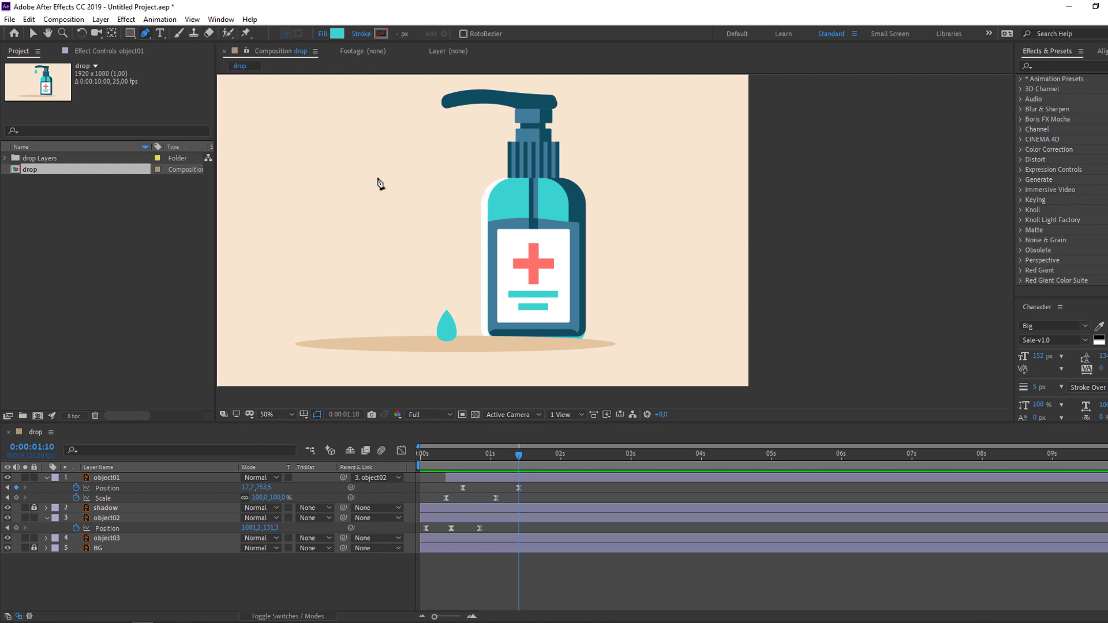
pyautogui.scroll(2, 371, 321)
pyautogui.moveTo(326, 268); pyautogui.dragTo(472, 271)
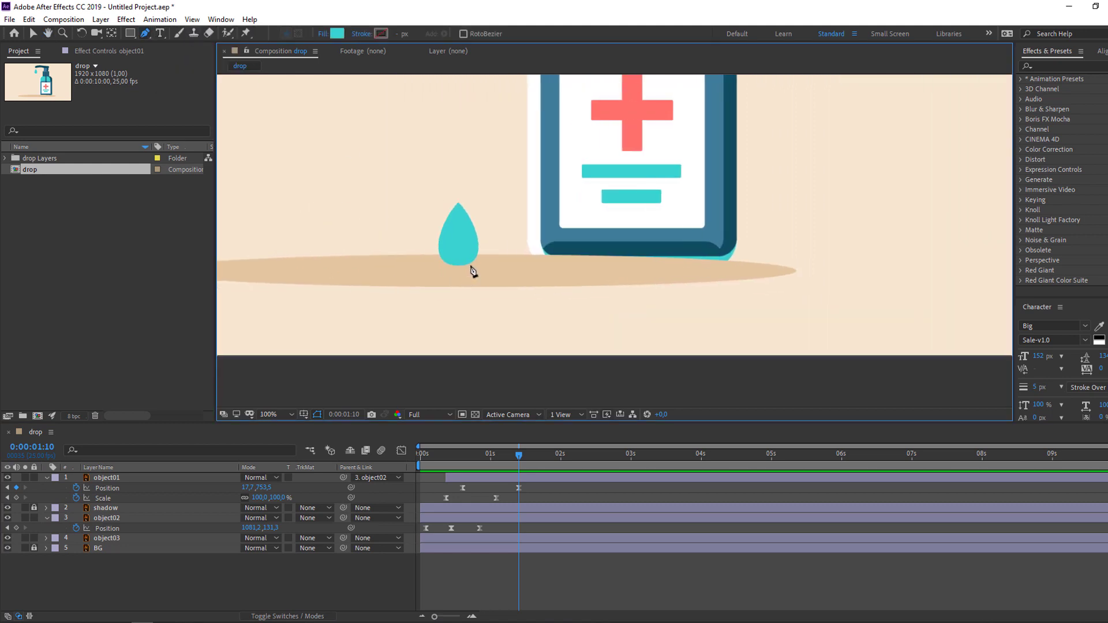
pyautogui.click(492, 257)
pyautogui.click(419, 252)
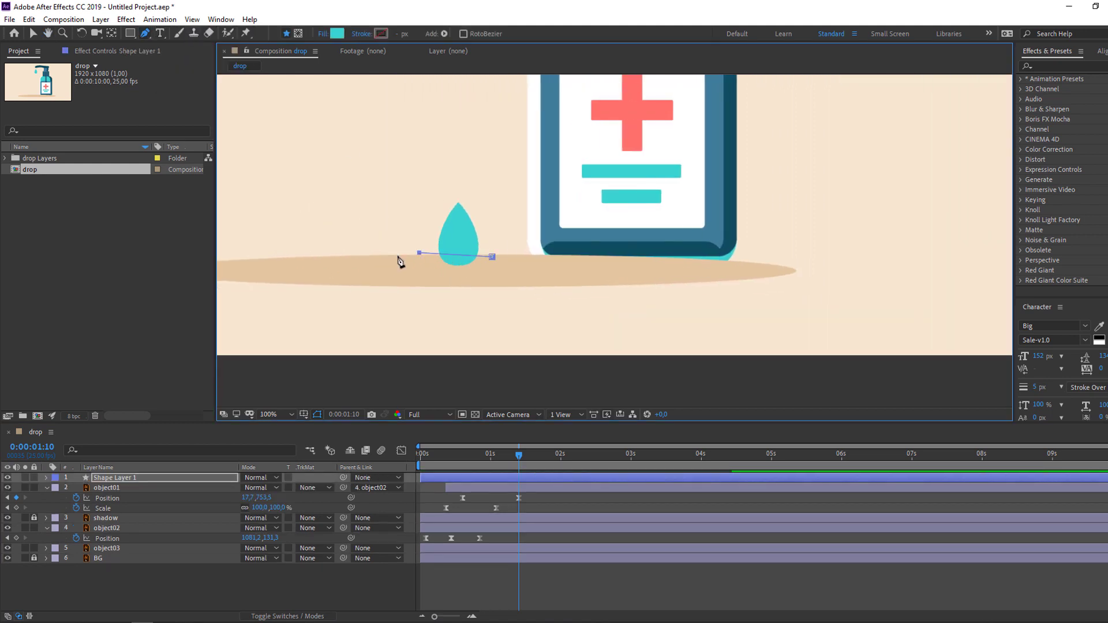
pyautogui.moveTo(389, 265); pyautogui.dragTo(418, 290)
pyautogui.moveTo(442, 283); pyautogui.dragTo(518, 275)
pyautogui.click(492, 257)
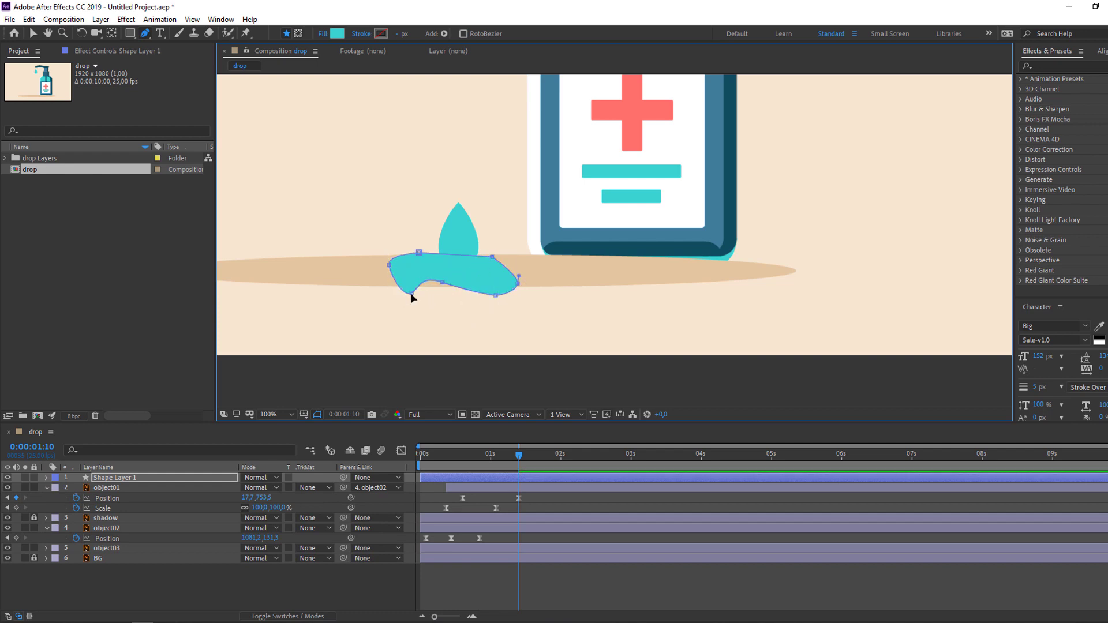
# - Refine the puddle outline by repositioning its lower-left, lower-middle, left and upper-right points into a smoother curve
pyautogui.moveTo(411, 297); pyautogui.dragTo(439, 288)
pyautogui.moveTo(489, 258); pyautogui.dragTo(521, 271)
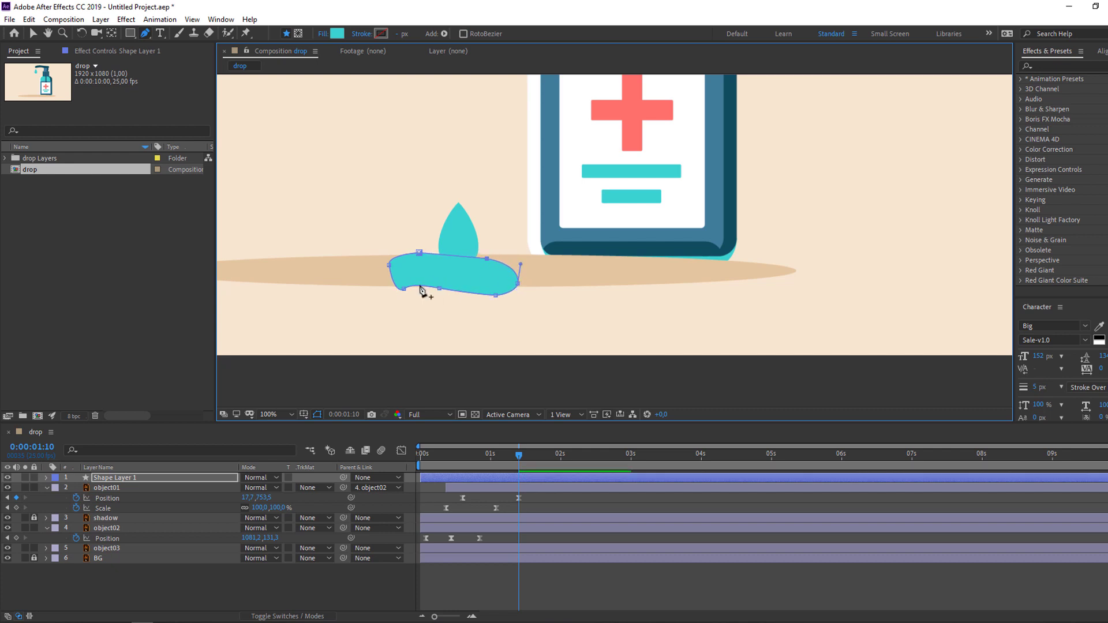
pyautogui.moveTo(400, 294); pyautogui.dragTo(384, 263)
pyautogui.click(486, 259)
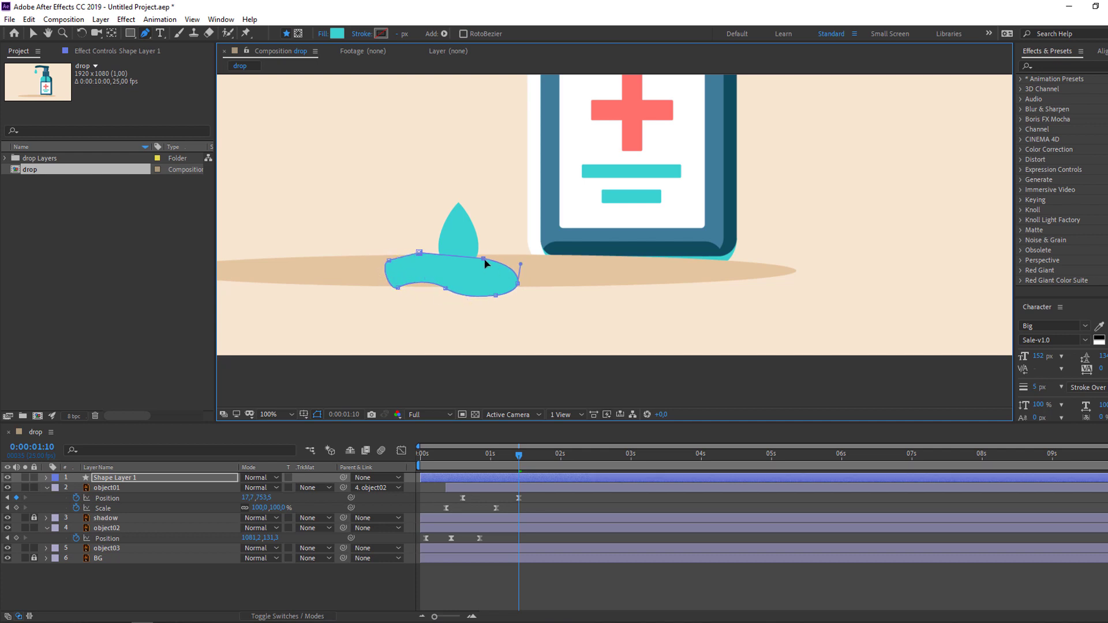
pyautogui.press('v')
pyautogui.click(362, 319)
pyautogui.scroll(-1, 361, 320)
pyautogui.scroll(1, 361, 320)
# - Flatten Shape Layer 1 to about 89% wide and 59% high, and trim its start to 0:00:01:10
pyautogui.click(131, 478)
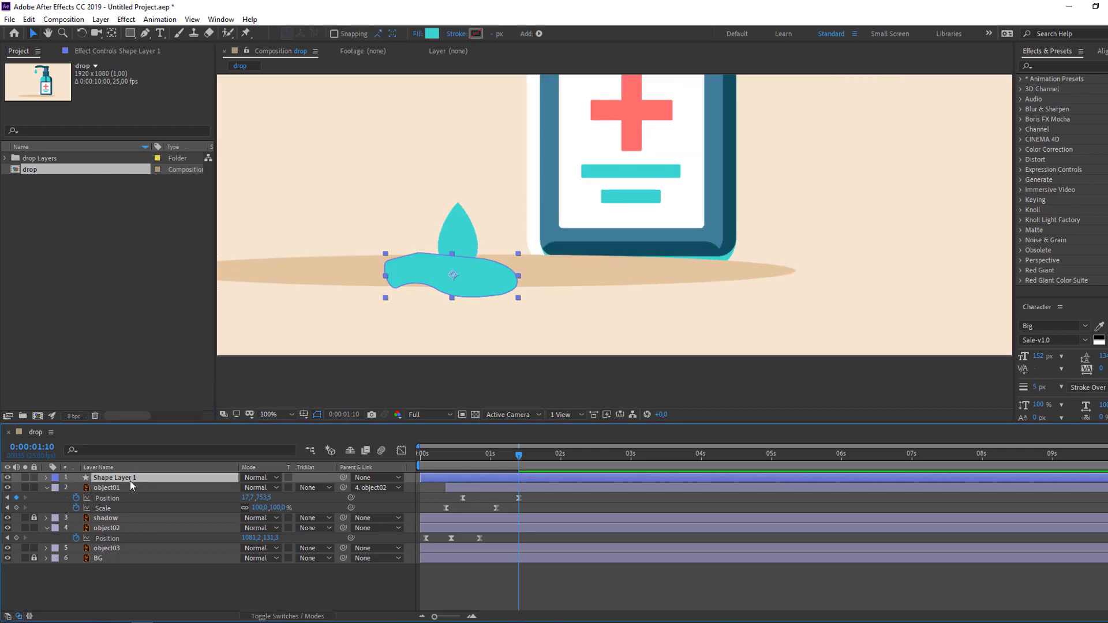
pyautogui.press('s')
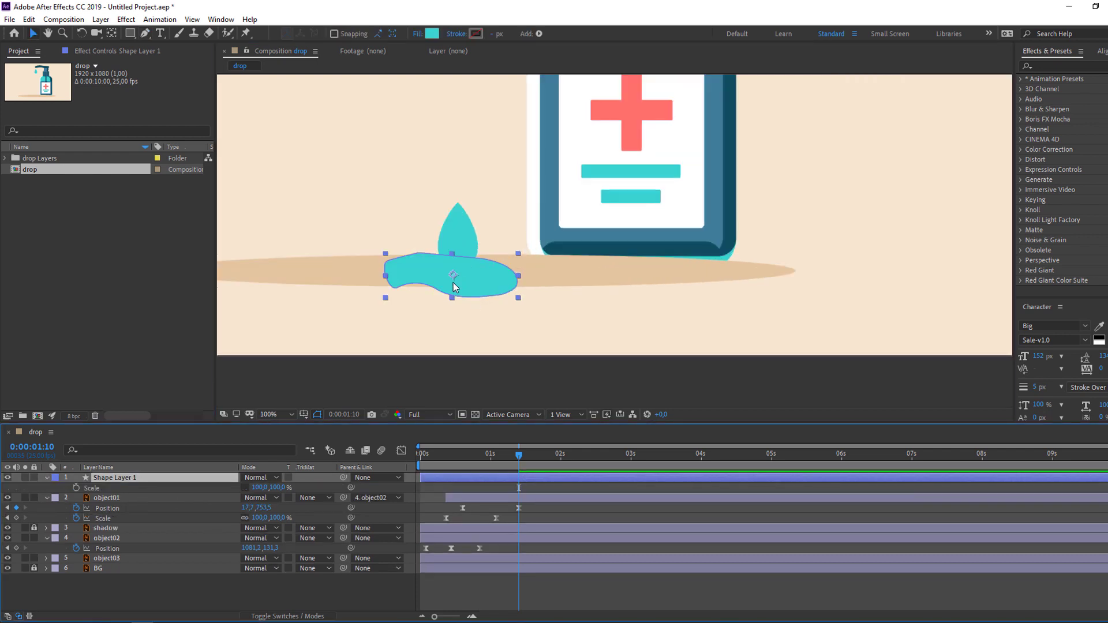
pyautogui.moveTo(452, 297); pyautogui.dragTo(475, 269)
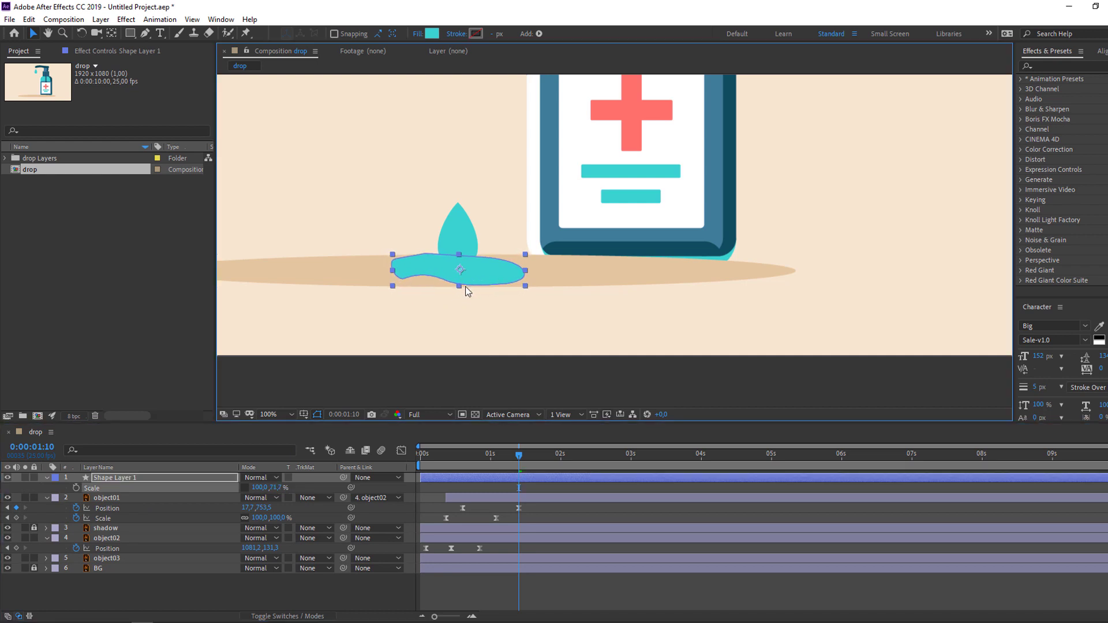
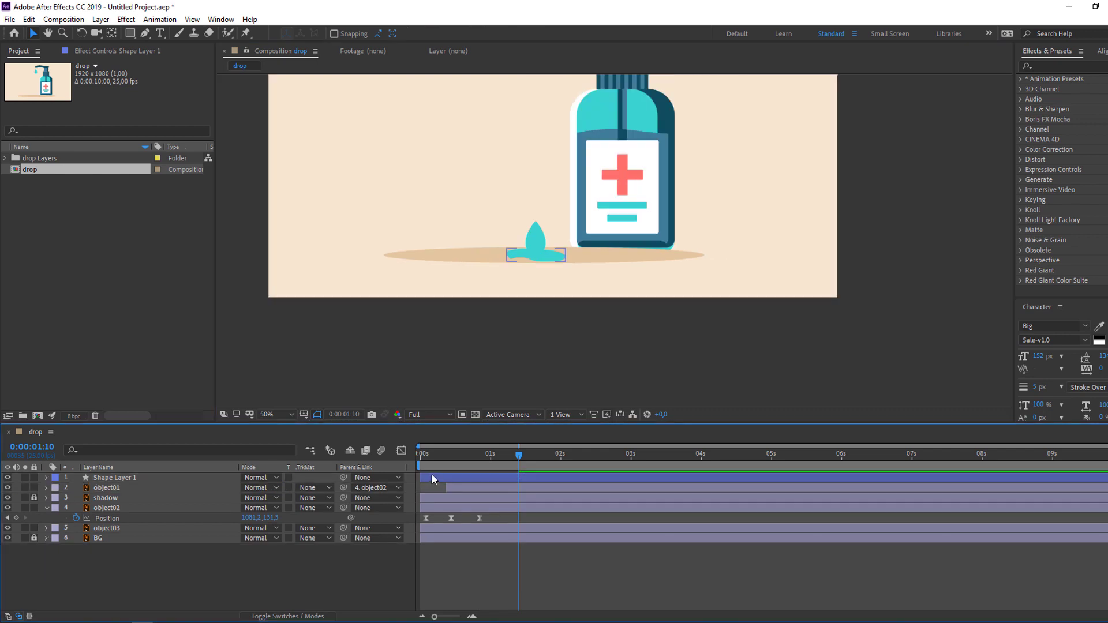
pyautogui.hotkey('alt', '[')
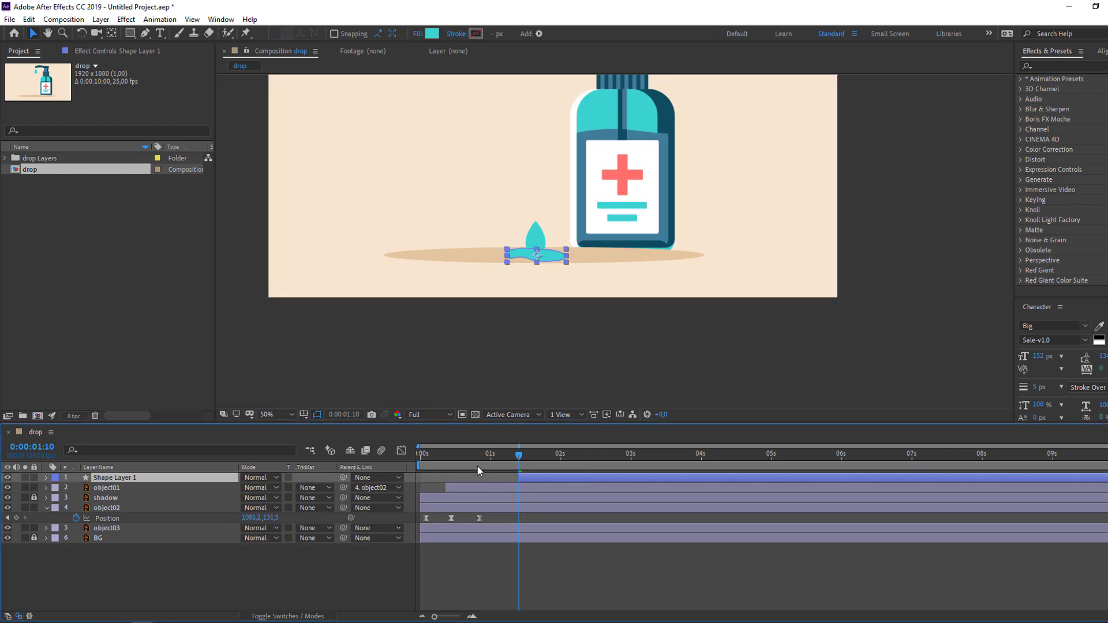
pyautogui.moveTo(448, 454); pyautogui.dragTo(518, 459)
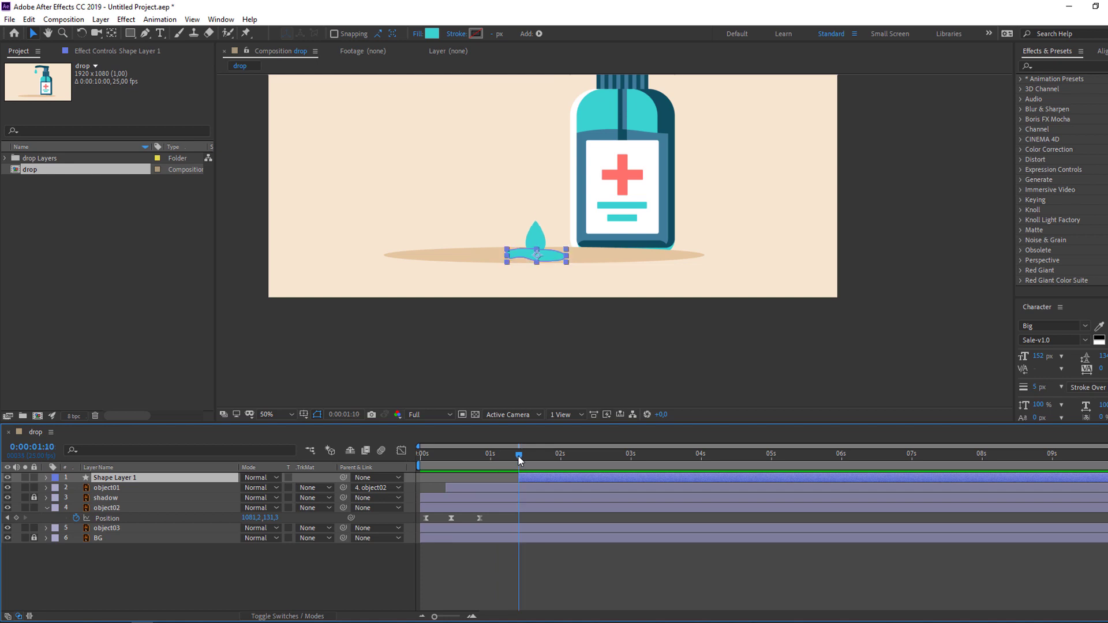
# - Split the object01 layer at 0:00:01:10 and delete the part after the split
pyautogui.click(118, 487)
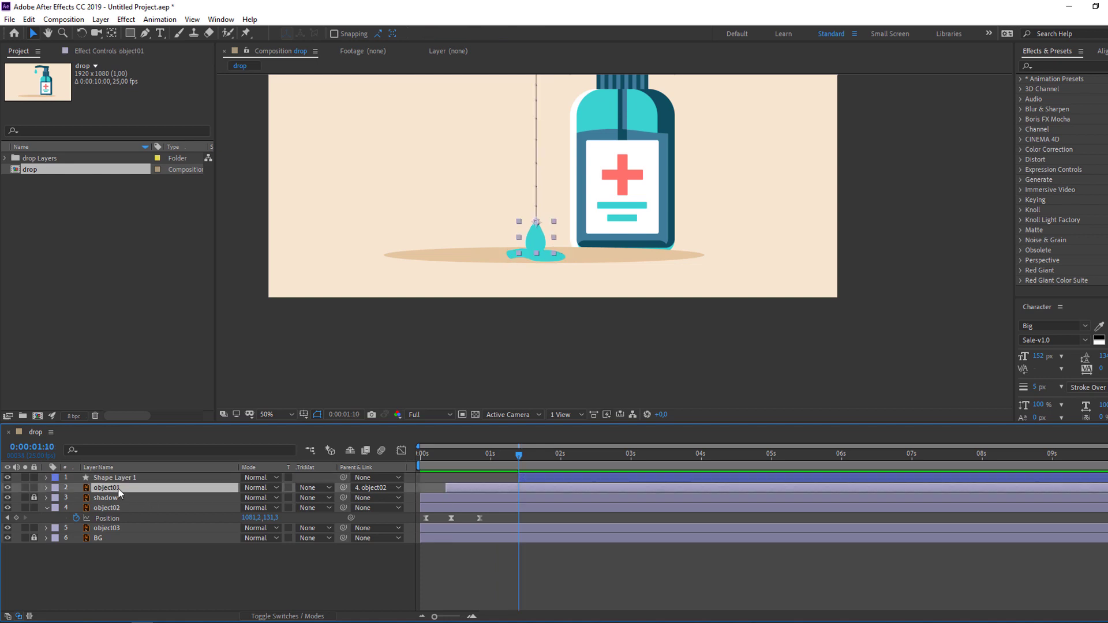
pyautogui.press('u')
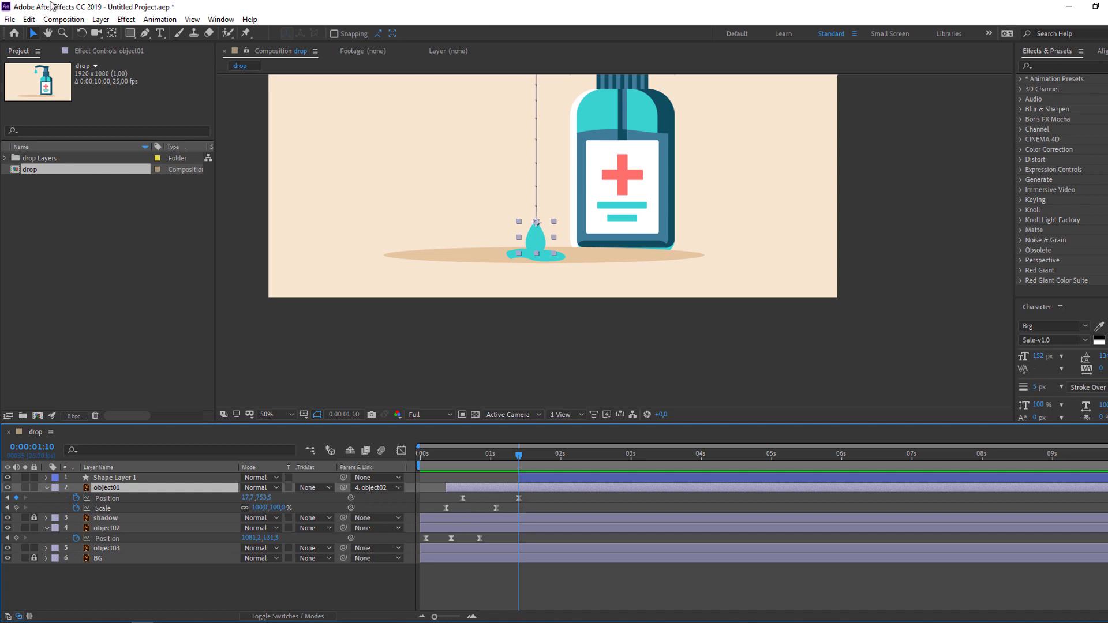
pyautogui.click(29, 19)
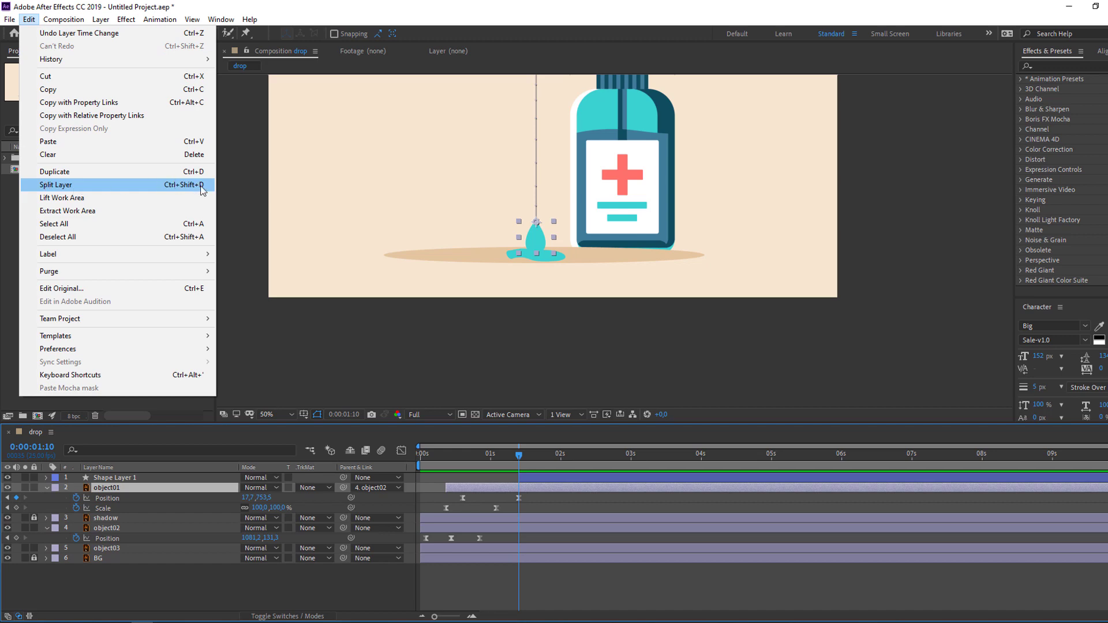
pyautogui.click(185, 185)
pyautogui.click(535, 514)
pyautogui.click(535, 490)
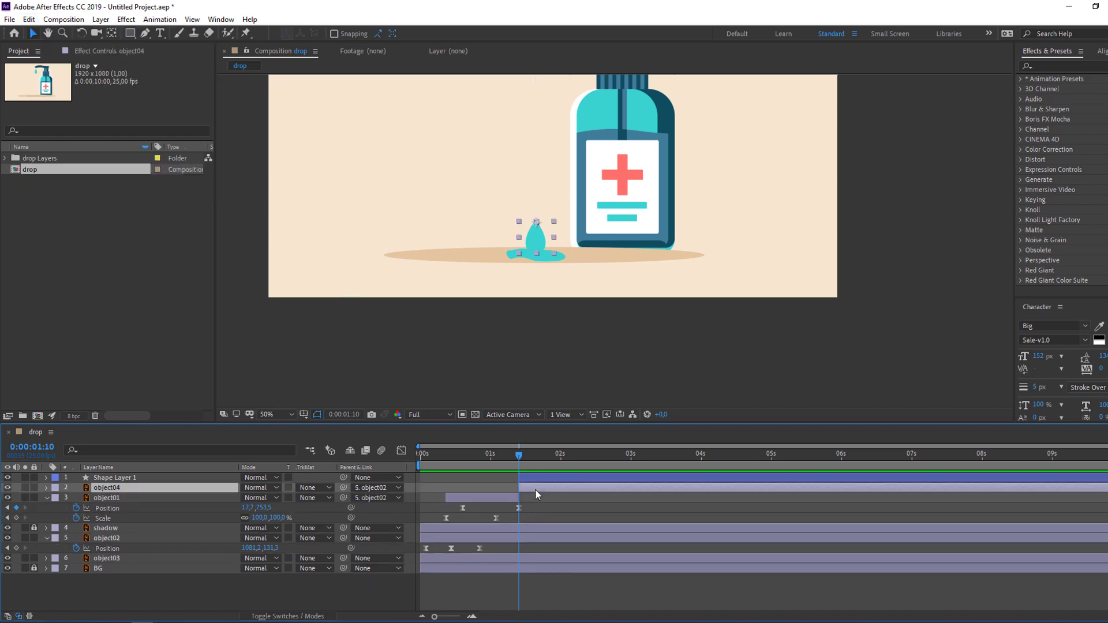
pyautogui.press('Delete')
# - Preview the drop landing and turning into the puddle from the start, with the whole composition in view
pyautogui.click(501, 456)
pyautogui.moveTo(509, 459)
pyautogui.mouseDown()
pyautogui.moveTo(534, 461)
pyautogui.moveTo(495, 461)
pyautogui.mouseUp()
pyautogui.press('space')
pyautogui.press('Home')
pyautogui.press('space')
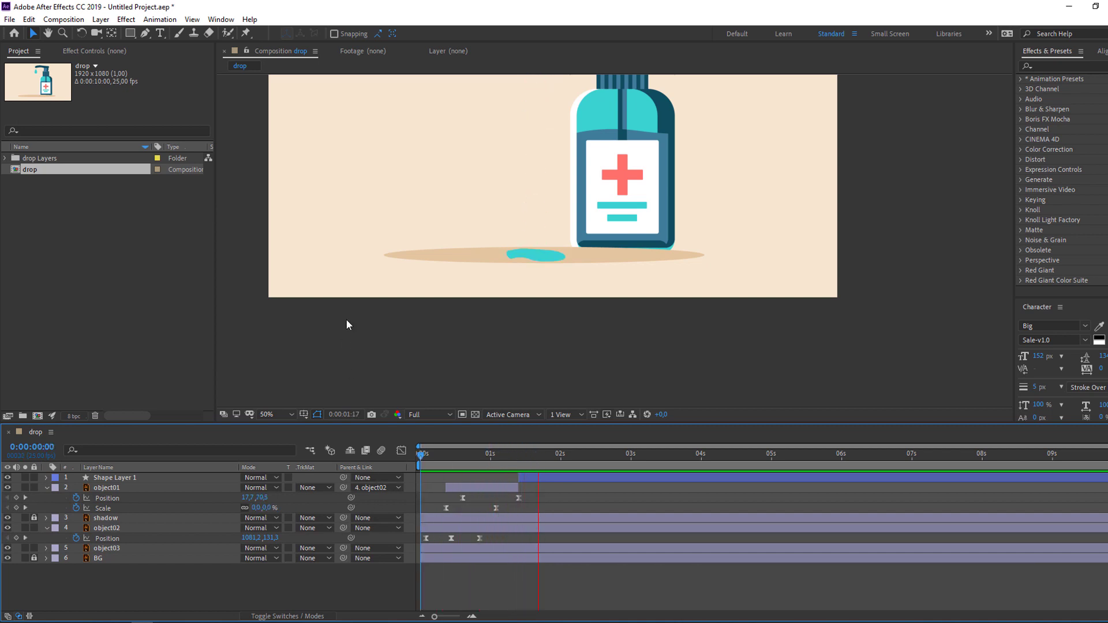
pyautogui.click(269, 414)
pyautogui.click(302, 217)
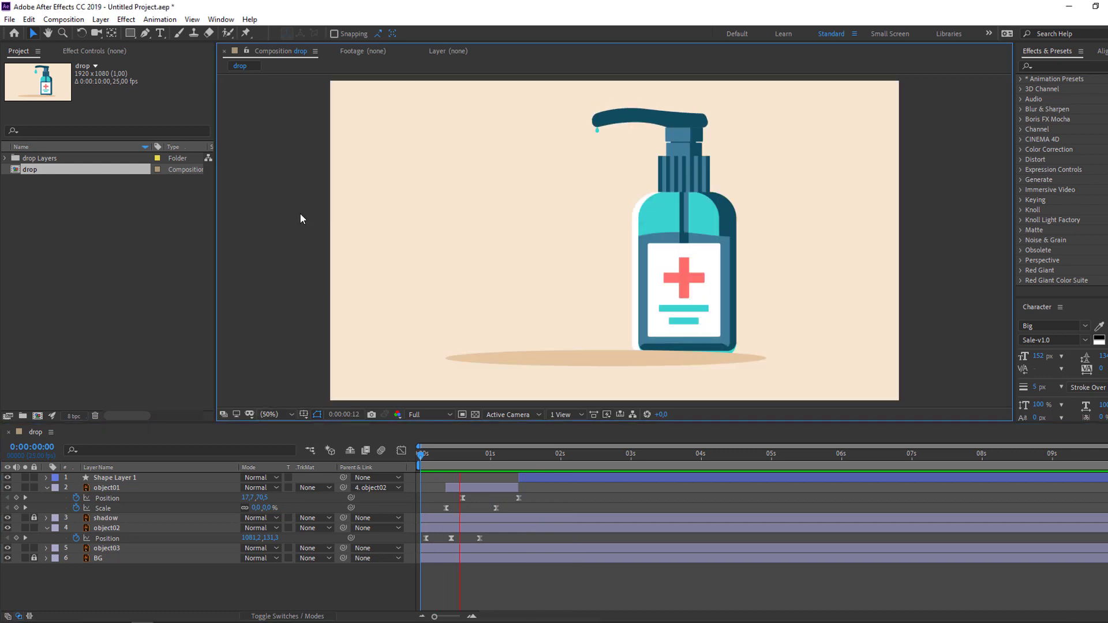
# - Keyframe Shape Layer 1's scale from 0% at 0:00:01:10 to its current size at 0:00:01:16
pyautogui.scroll(4, 577, 383)
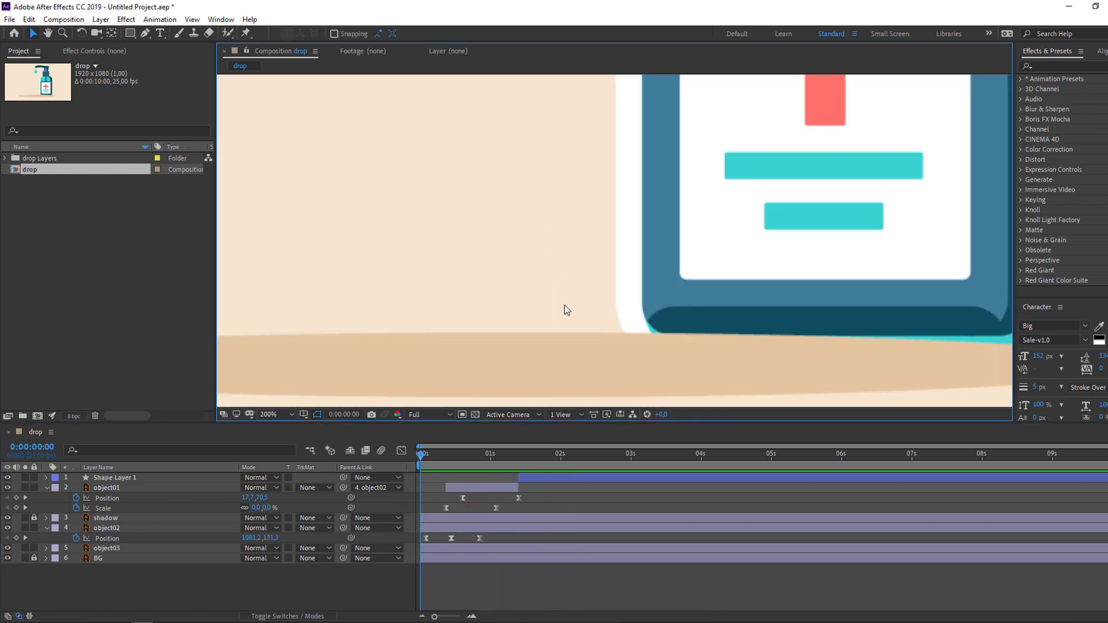
pyautogui.click(523, 463)
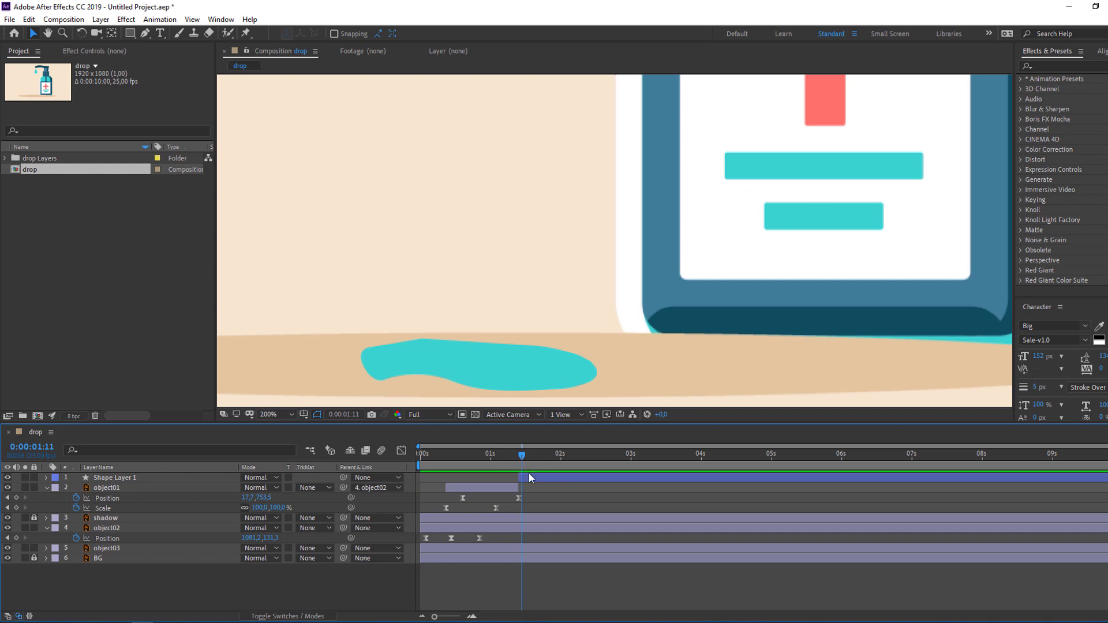
pyautogui.click(528, 474)
pyautogui.moveTo(519, 459); pyautogui.dragTo(535, 467)
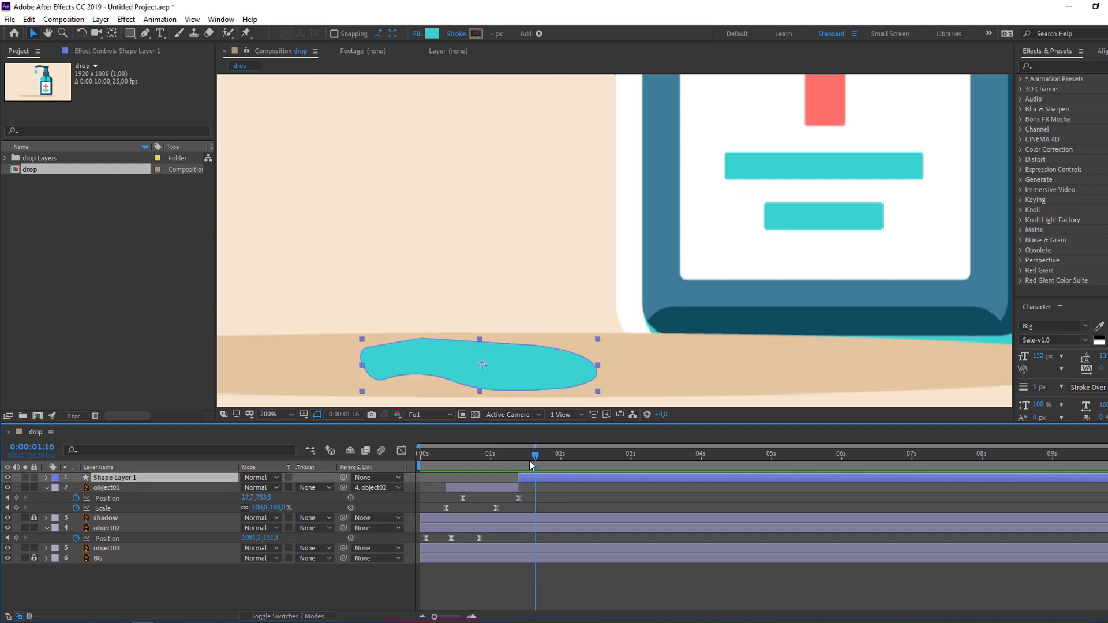
pyautogui.press('s')
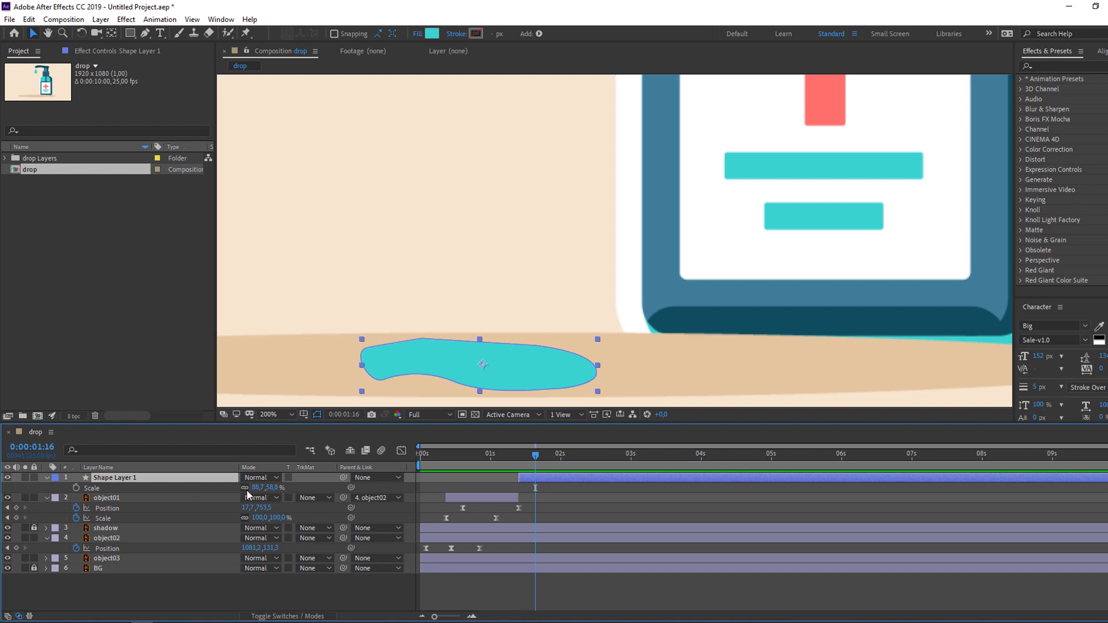
pyautogui.click(76, 488)
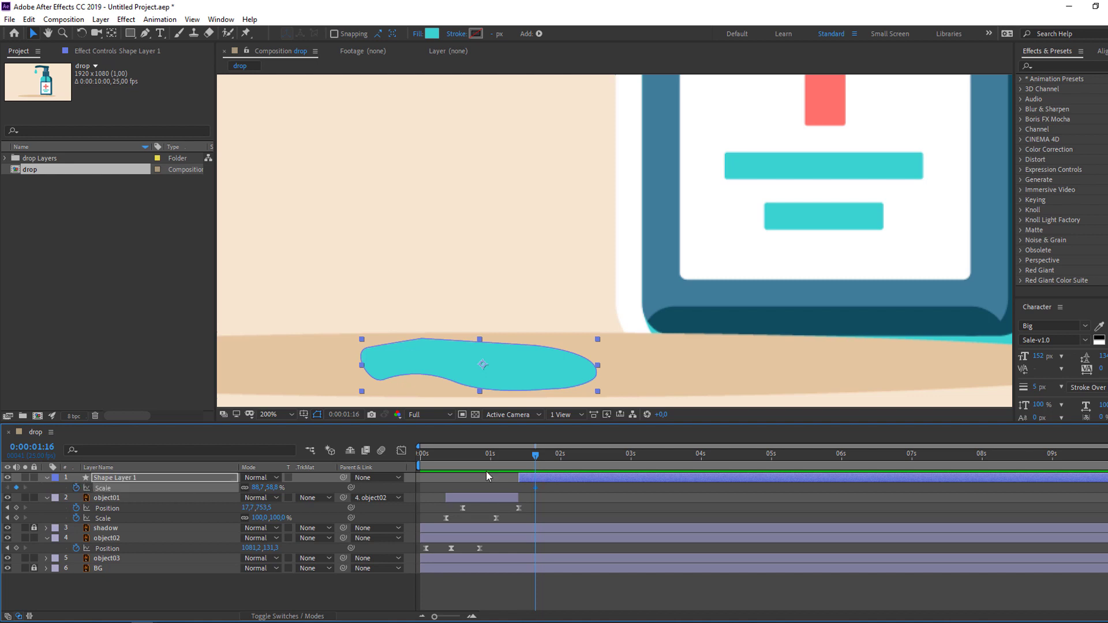
pyautogui.moveTo(537, 456); pyautogui.dragTo(522, 459)
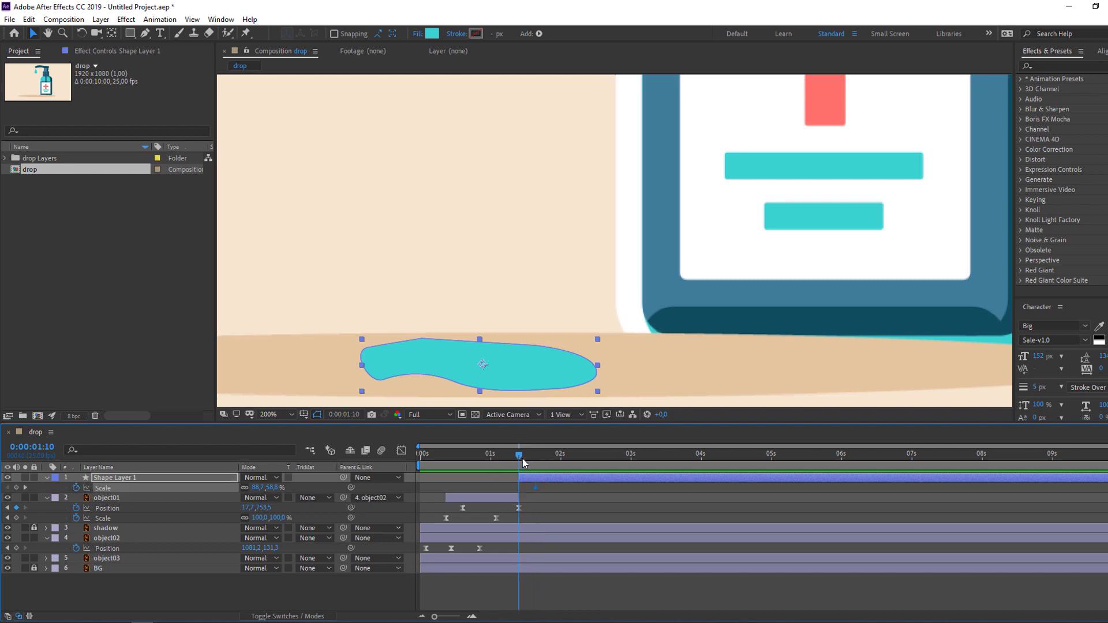
pyautogui.click(257, 487)
pyautogui.write('0')
pyautogui.press('Return')
# - Retime Shape Layer 1 to start at 0:00:01:08, with its scale keyframes at 0:00:01:08 and 0:00:01:12, and preview the animation
pyautogui.moveTo(508, 456)
pyautogui.mouseDown()
pyautogui.moveTo(541, 457)
pyautogui.moveTo(517, 456)
pyautogui.moveTo(526, 477)
pyautogui.moveTo(505, 456)
pyautogui.moveTo(531, 455)
pyautogui.moveTo(537, 476)
pyautogui.moveTo(510, 457)
pyautogui.mouseUp()
pyautogui.click(529, 487)
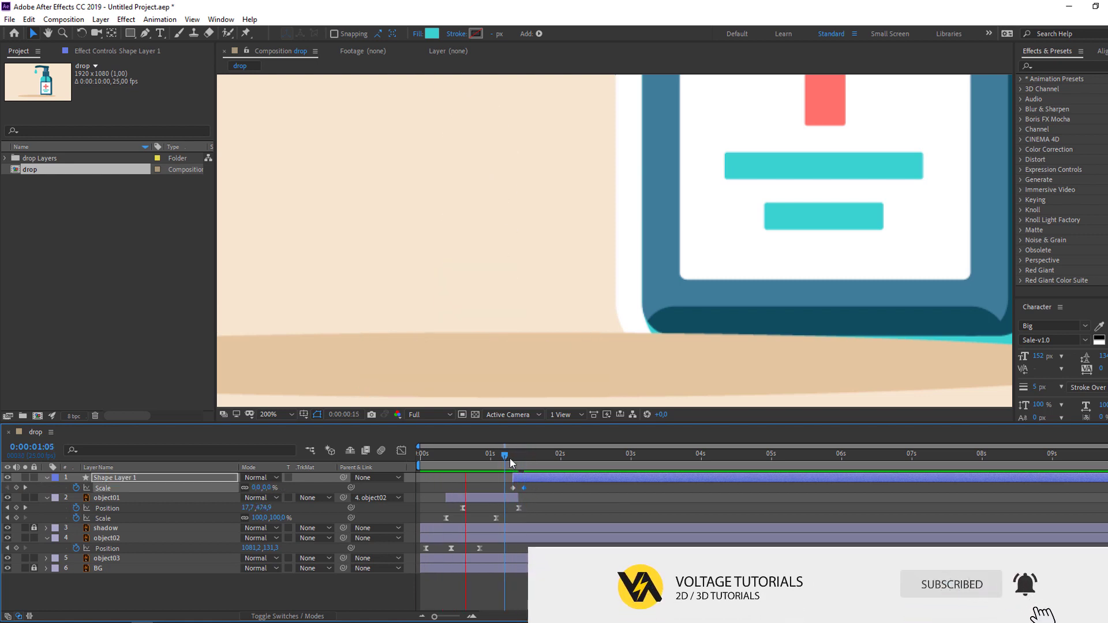
pyautogui.scroll(-4, 469, 356)
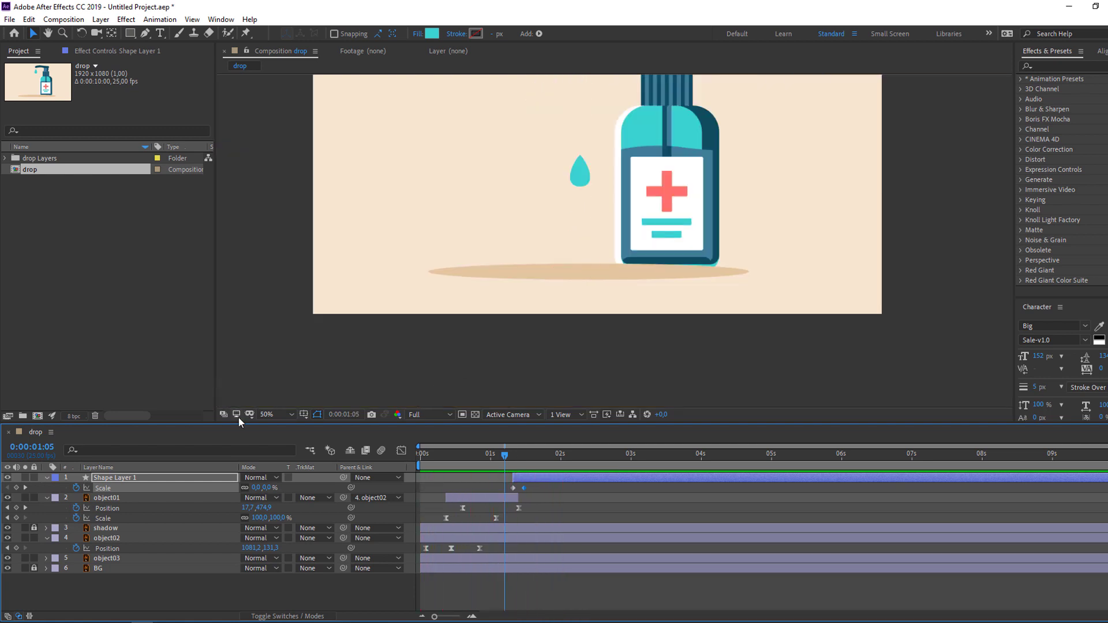
pyautogui.click(268, 414)
pyautogui.click(284, 222)
# - Apply Easy Ease to both scale keyframes of Shape Layer 1 and preview the animation
pyautogui.click(513, 488)
pyautogui.rightClick(512, 489)
pyautogui.moveTo(549, 482)
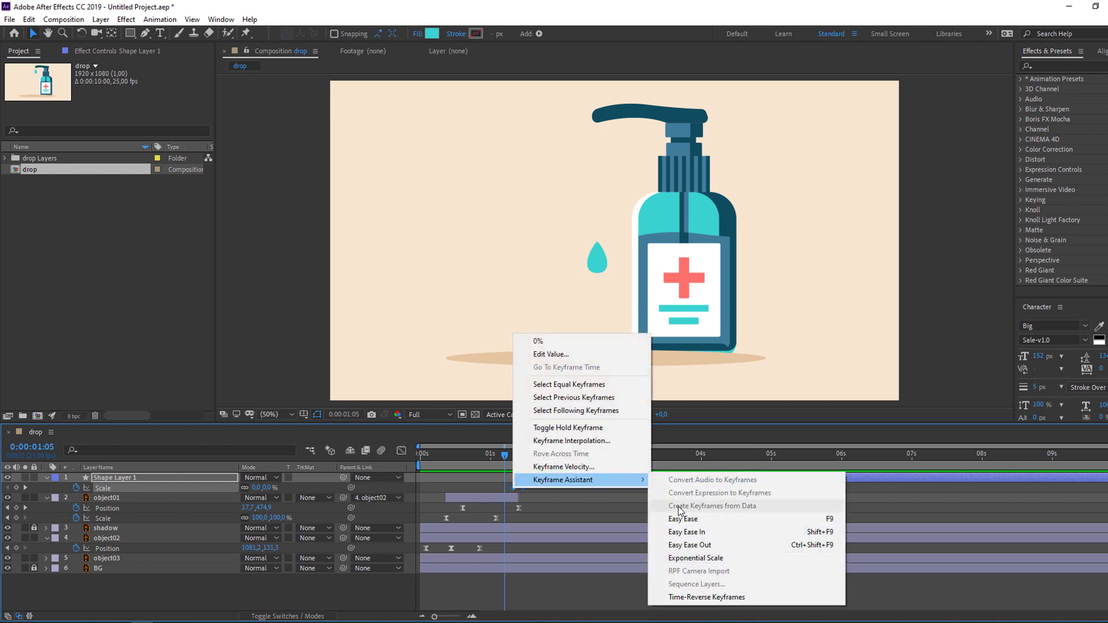
pyautogui.click(696, 523)
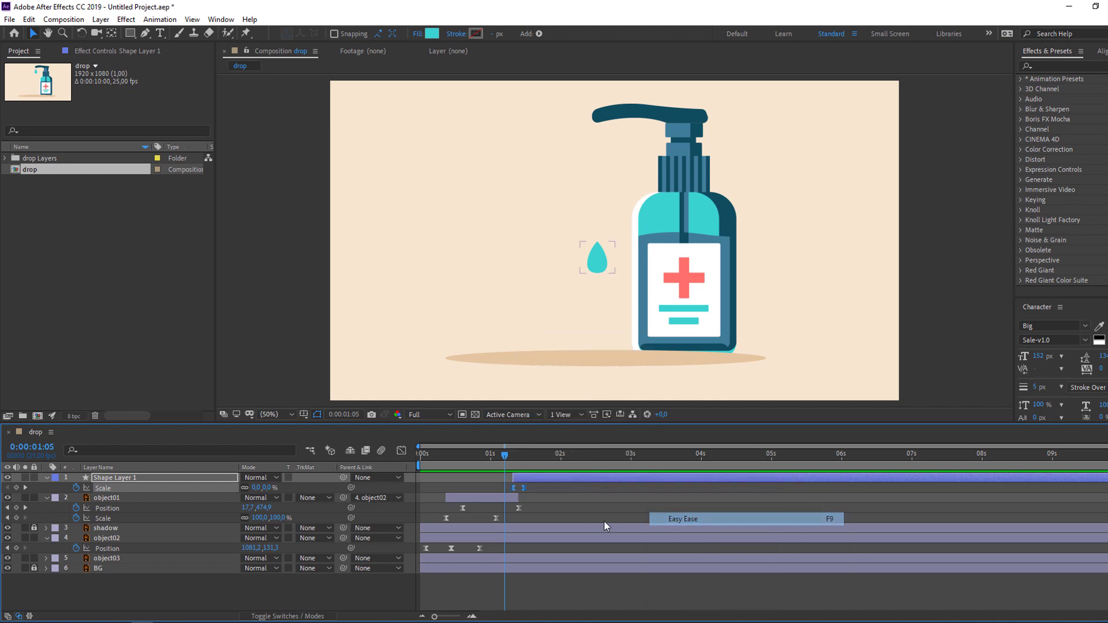
pyautogui.press('space')
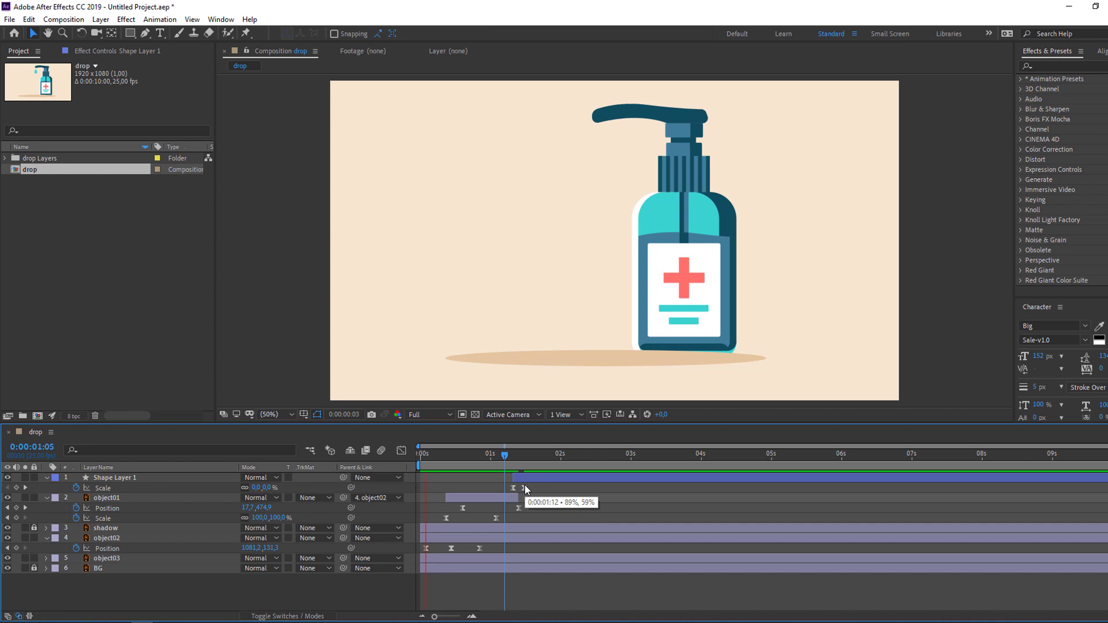
# - Draw a small splash droplet with the Pen tool beside the puddle at 0:00:01:12, on a new shape layer
pyautogui.click(144, 33)
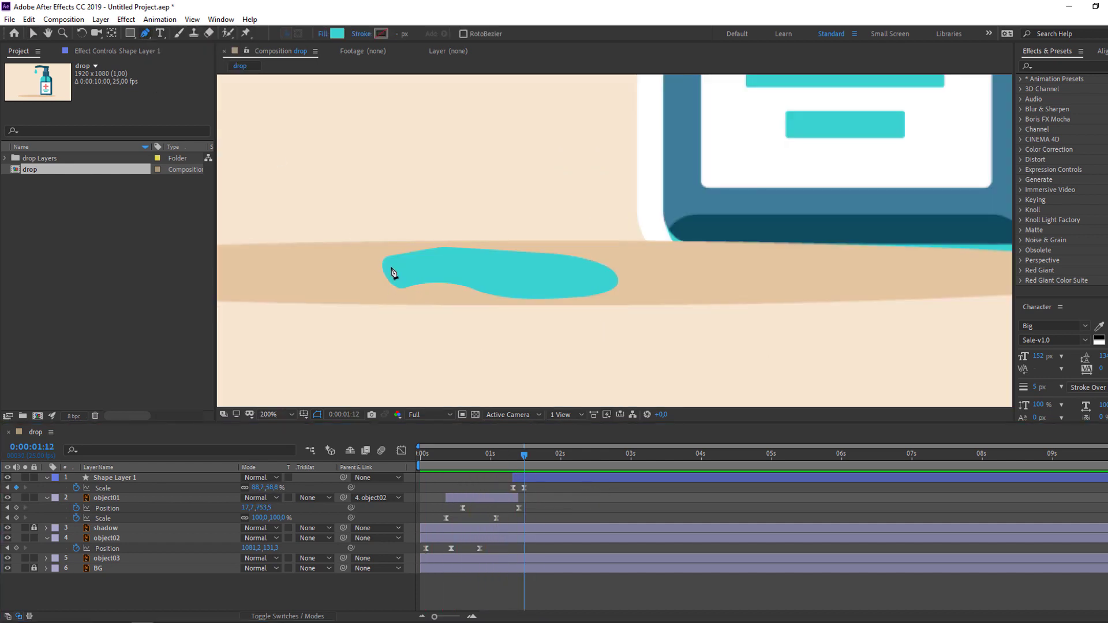
pyautogui.click(315, 257)
pyautogui.moveTo(274, 231); pyautogui.dragTo(301, 203)
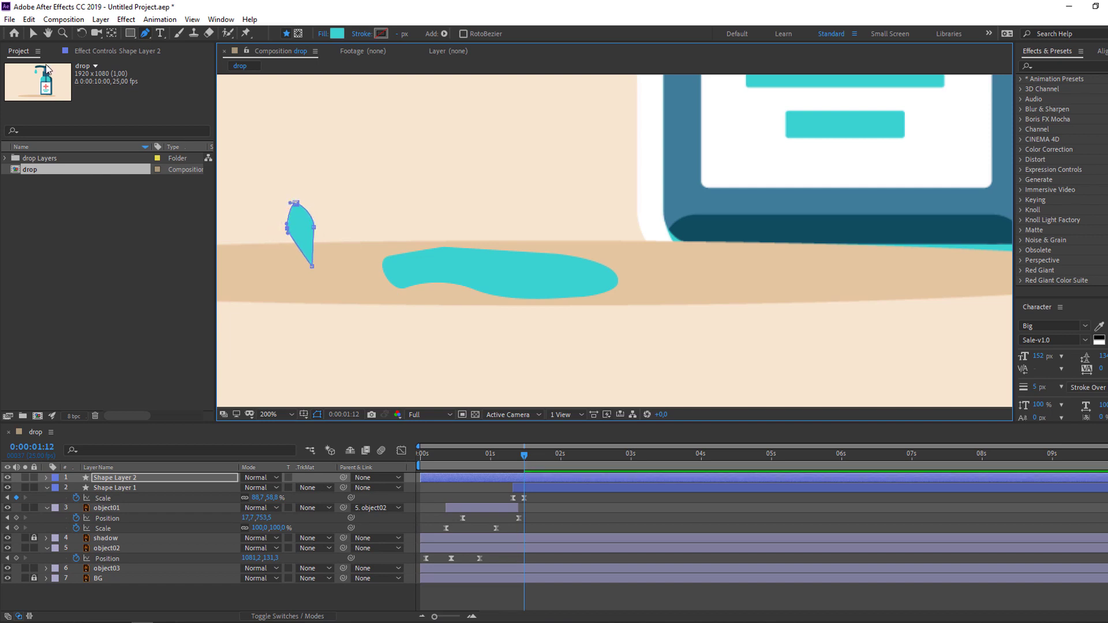
pyautogui.press('v')
# - Scale Shape Layer 2 to 57% and move the droplet onto the upper edge of the puddle, right of its middle
pyautogui.click(120, 478)
pyautogui.click(120, 485)
pyautogui.click(155, 478)
pyautogui.press('s')
pyautogui.moveTo(257, 488); pyautogui.dragTo(222, 487)
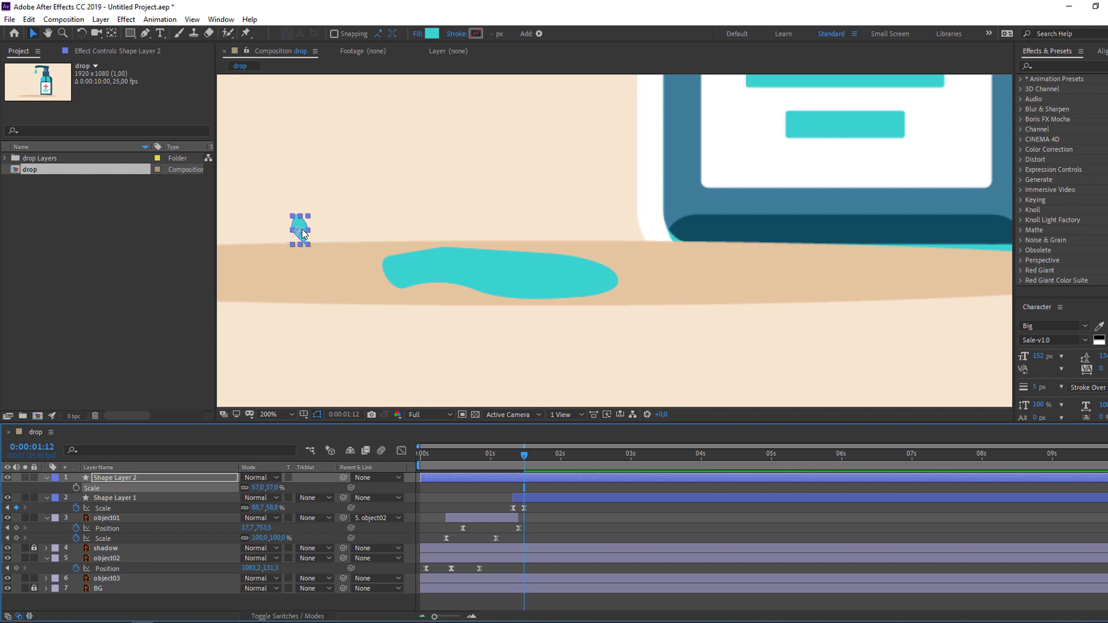
pyautogui.moveTo(301, 231); pyautogui.dragTo(548, 252)
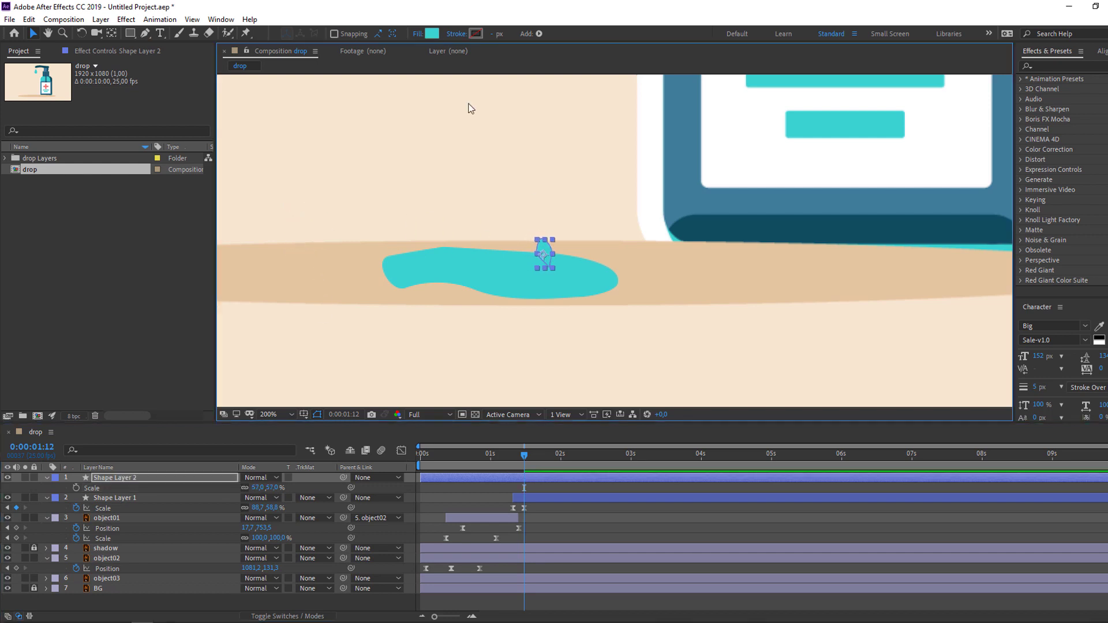
# - Make the splash droplet's turquoise fill colour slightly darker
pyautogui.click(431, 34)
pyautogui.moveTo(208, 349); pyautogui.dragTo(211, 359)
pyautogui.click(357, 321)
# - Rotate Shape Layer 2 to 64° and make the layer start at 0:00:01:08
pyautogui.press('r')
pyautogui.moveTo(262, 489); pyautogui.dragTo(598, 375)
pyautogui.moveTo(435, 479); pyautogui.dragTo(510, 457)
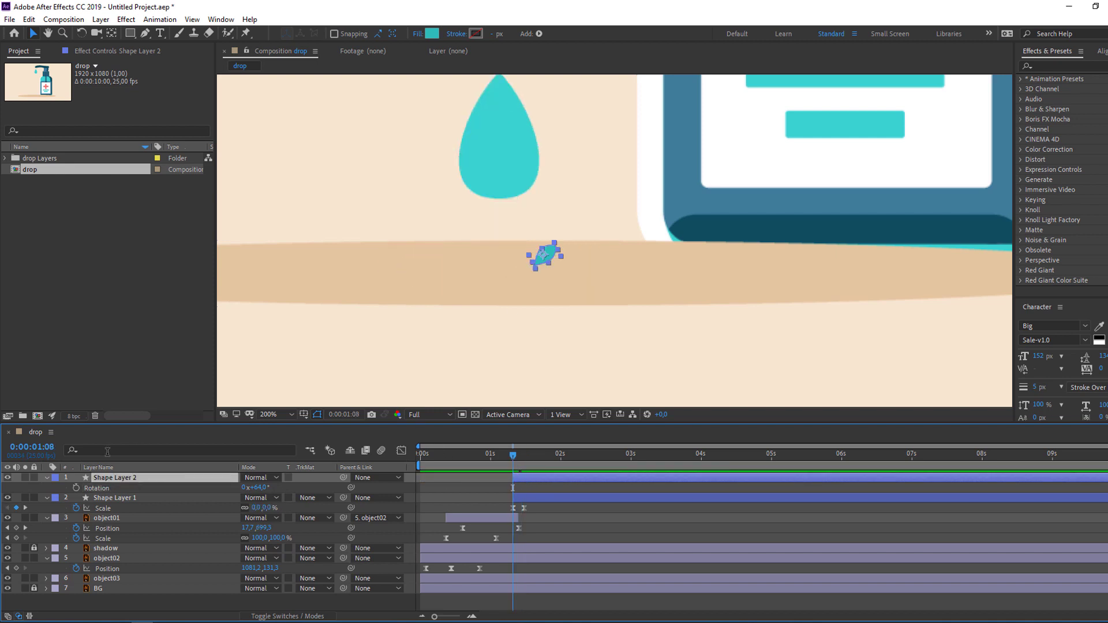
# - Keyframe Shape Layer 2's position from 0:00:01:08 to 1055.5, 926.5 at 0:00:01:18, raising it at 0:00:01:12 into an arc, and preview
pyautogui.click(76, 488)
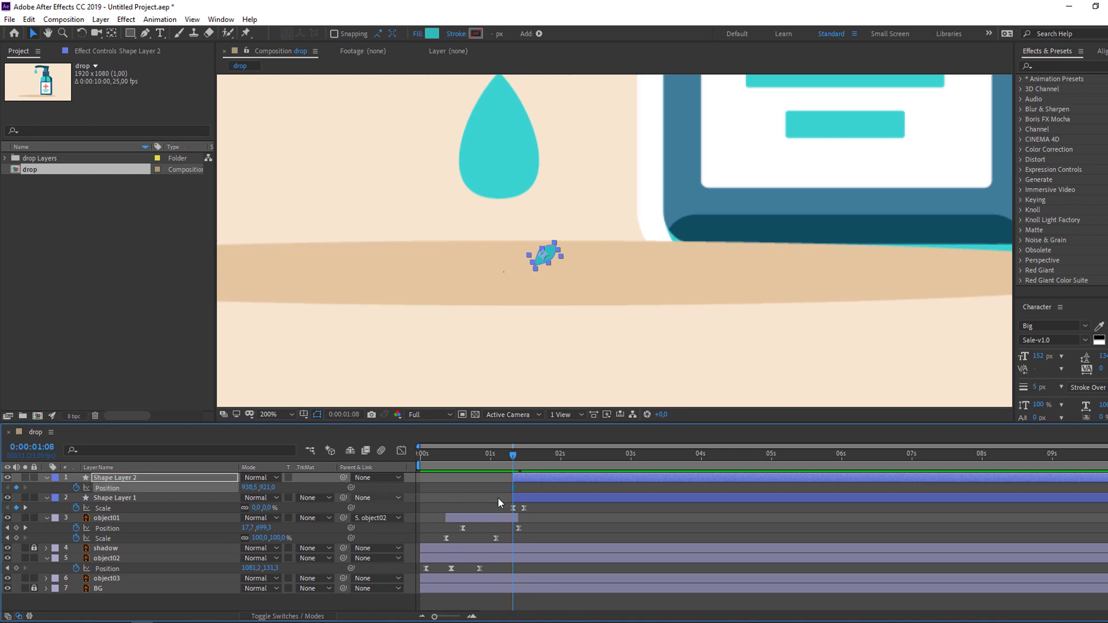
pyautogui.moveTo(515, 464); pyautogui.dragTo(540, 461)
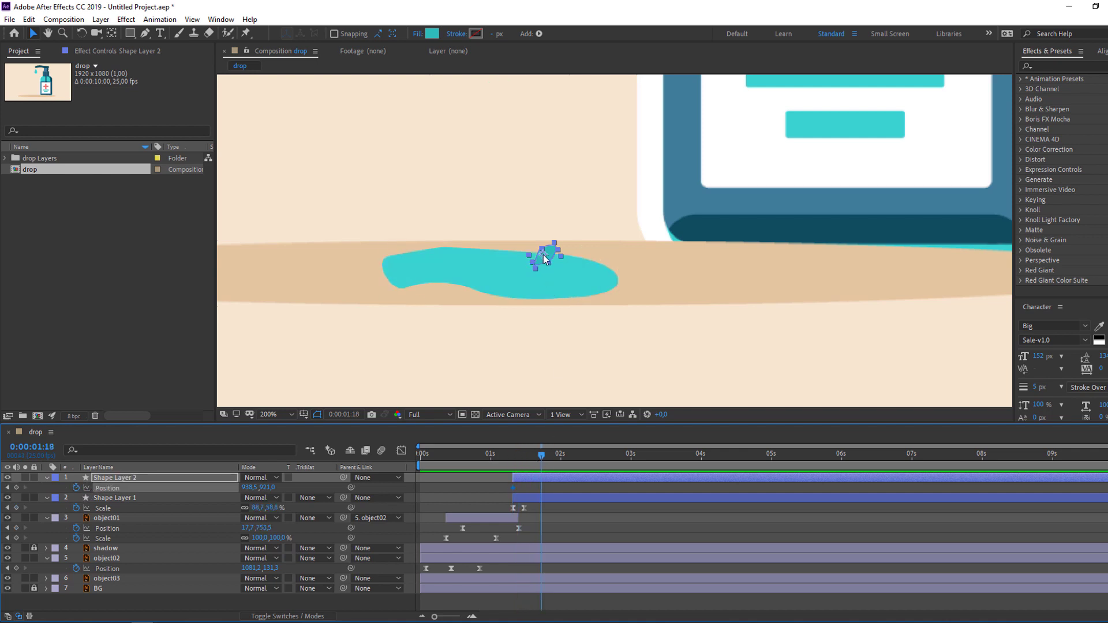
pyautogui.moveTo(554, 252); pyautogui.dragTo(689, 260)
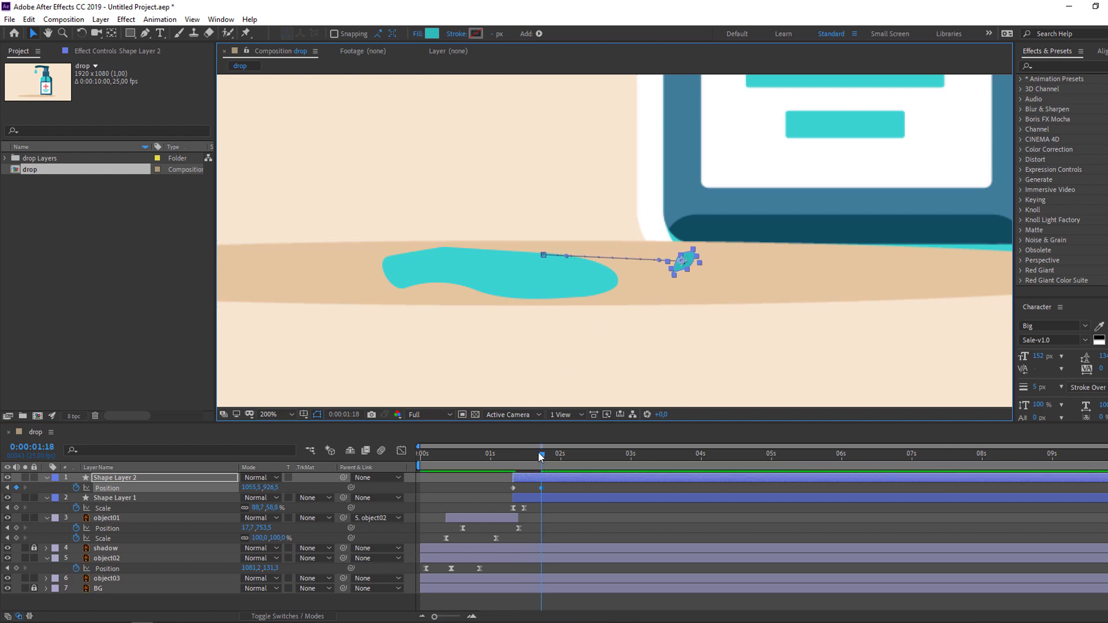
pyautogui.moveTo(539, 451); pyautogui.dragTo(525, 455)
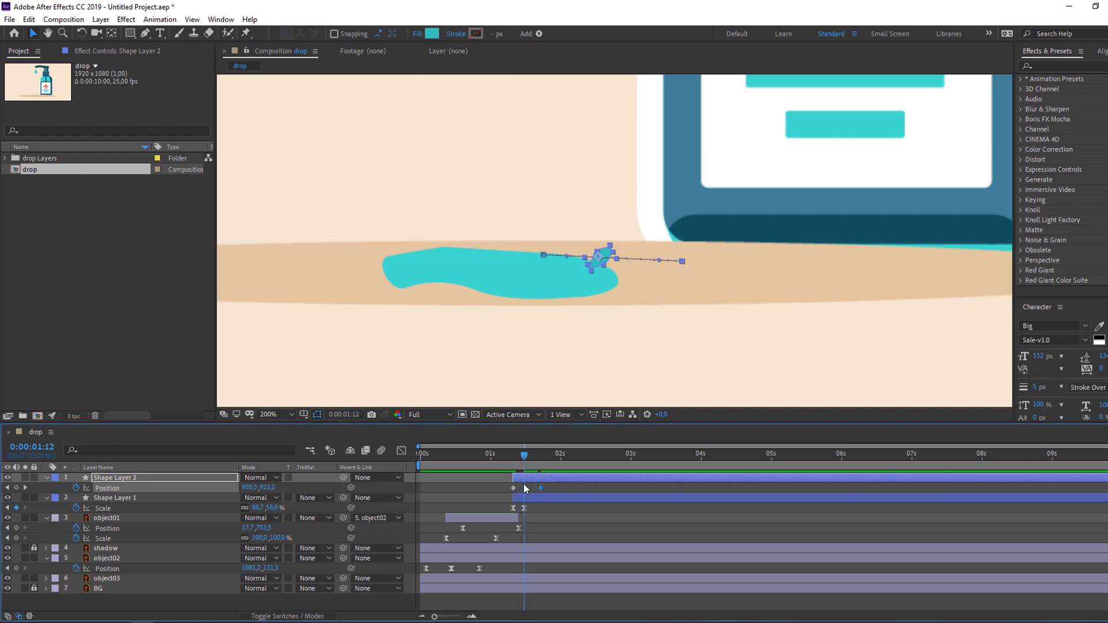
pyautogui.moveTo(599, 260); pyautogui.dragTo(602, 225)
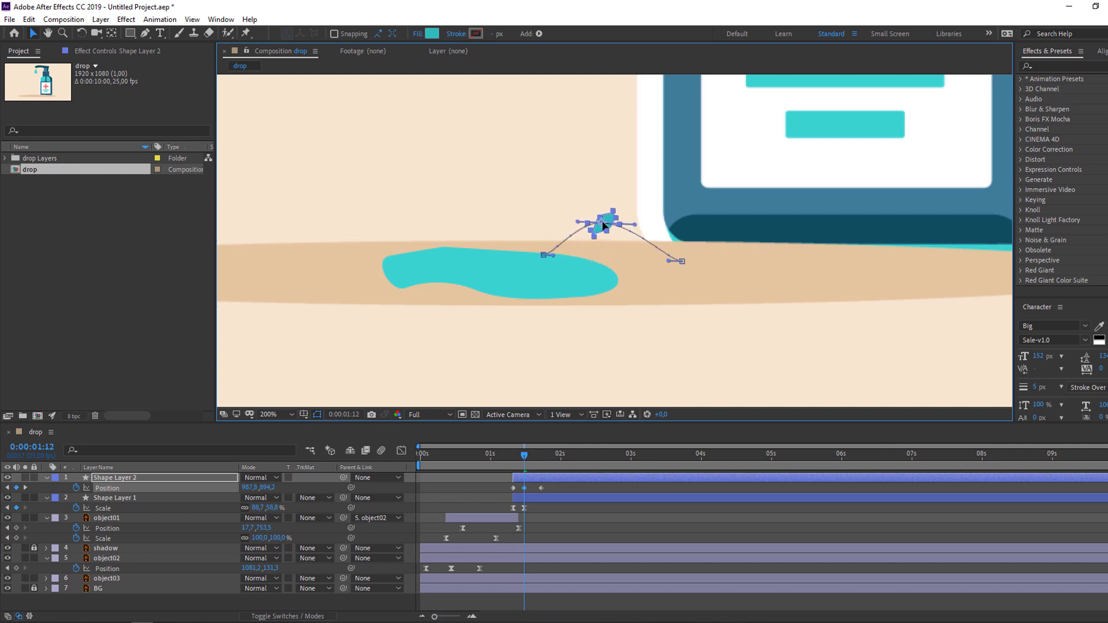
pyautogui.moveTo(502, 453)
pyautogui.mouseDown()
pyautogui.moveTo(609, 454)
pyautogui.moveTo(493, 454)
pyautogui.mouseUp()
pyautogui.press('space')
pyautogui.press('space')
pyautogui.click(515, 454)
# - Apply Easy Ease to Shape Layer 2's three position keyframes and shift the last one to 0:00:01:17
pyautogui.click(509, 488)
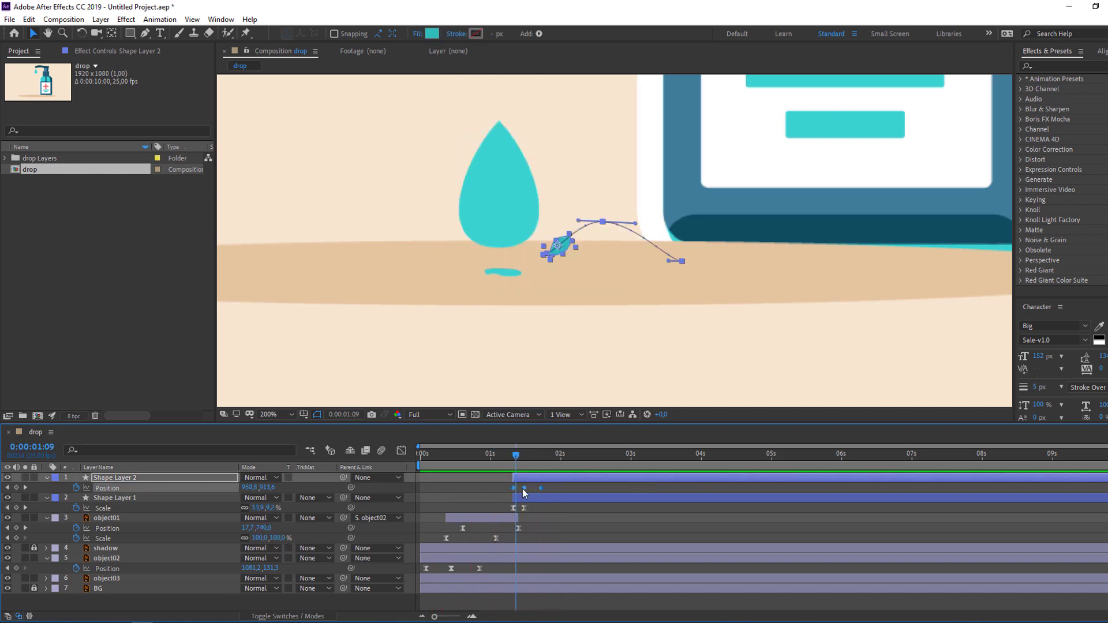
pyautogui.rightClick(524, 487)
pyautogui.moveTo(608, 479)
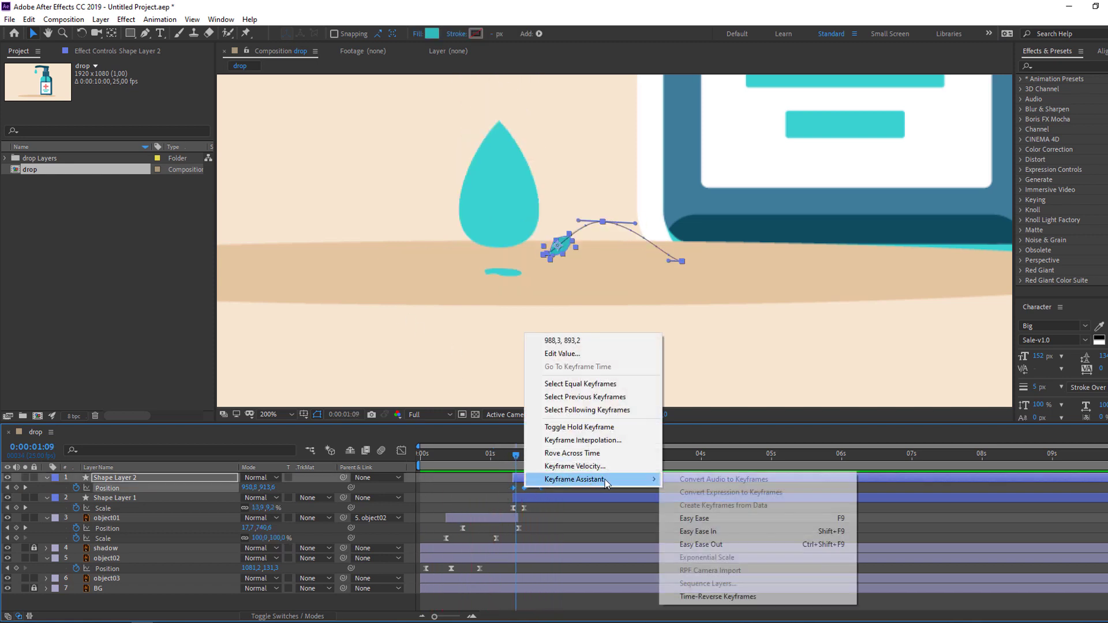
pyautogui.click(696, 519)
pyautogui.click(541, 487)
pyautogui.click(538, 488)
pyautogui.click(552, 486)
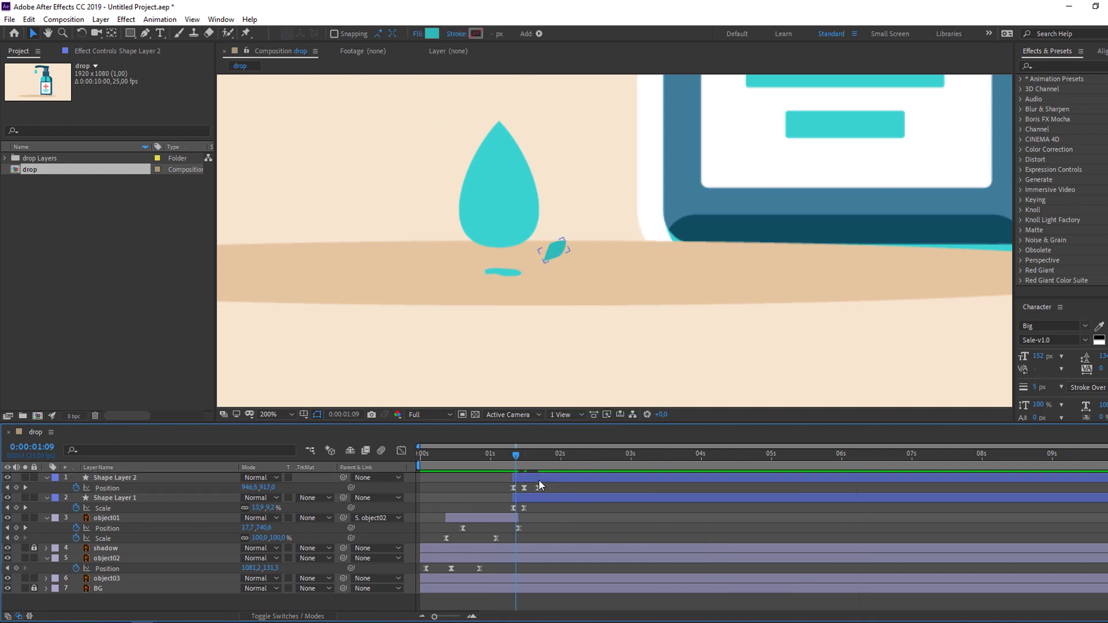
# - Start the work area just before 0:00:01:01 and preview the splash droplet's eased arc beside the puddle
pyautogui.click(491, 453)
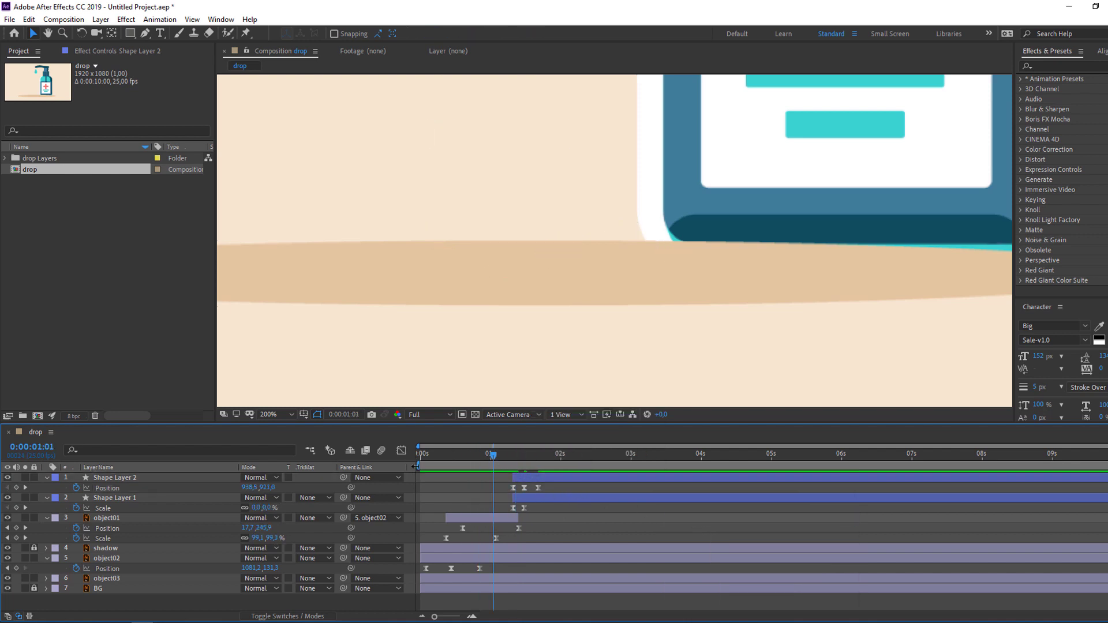
pyautogui.press(',')
pyautogui.press(',')
pyautogui.press(',')
pyautogui.press('space')
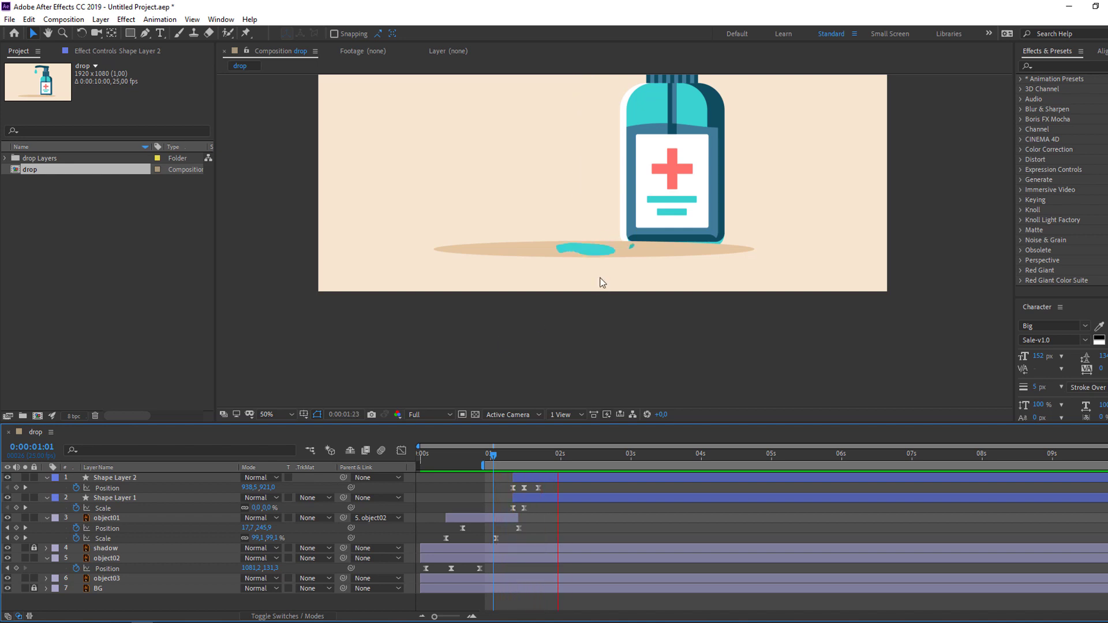
pyautogui.press('.')
pyautogui.press('.')
pyautogui.press('.')
pyautogui.moveTo(528, 458); pyautogui.dragTo(538, 457)
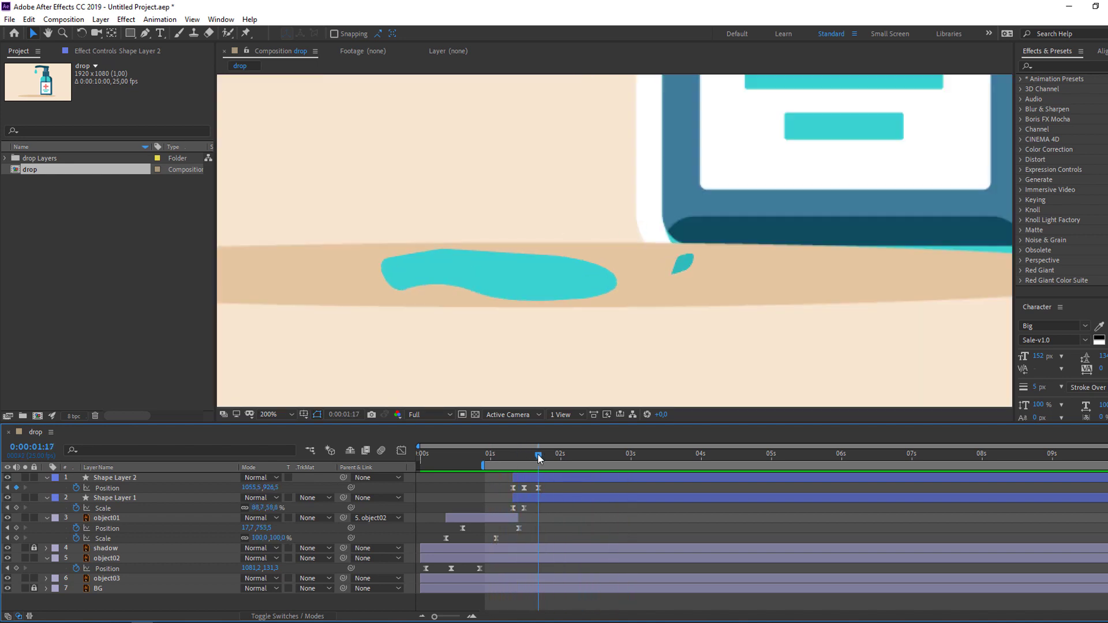
# - Keyframe Shape Layer 2's rotation at 64° on 0:00:01:08, 104° on 0:00:01:12 and 144° on 0:00:01:17
pyautogui.click(513, 457)
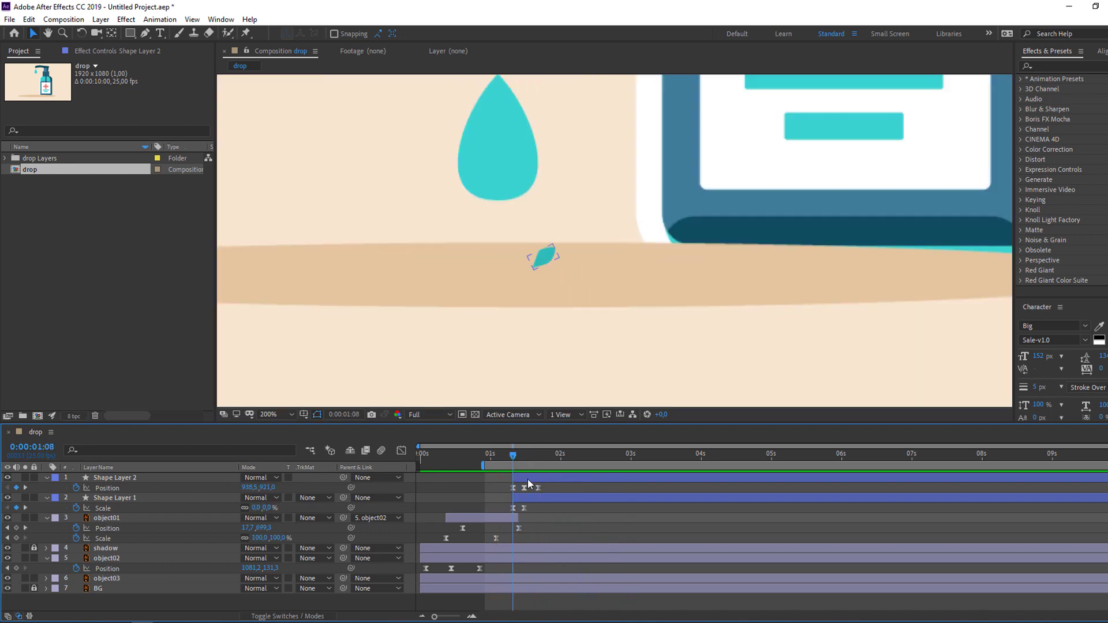
pyautogui.click(122, 477)
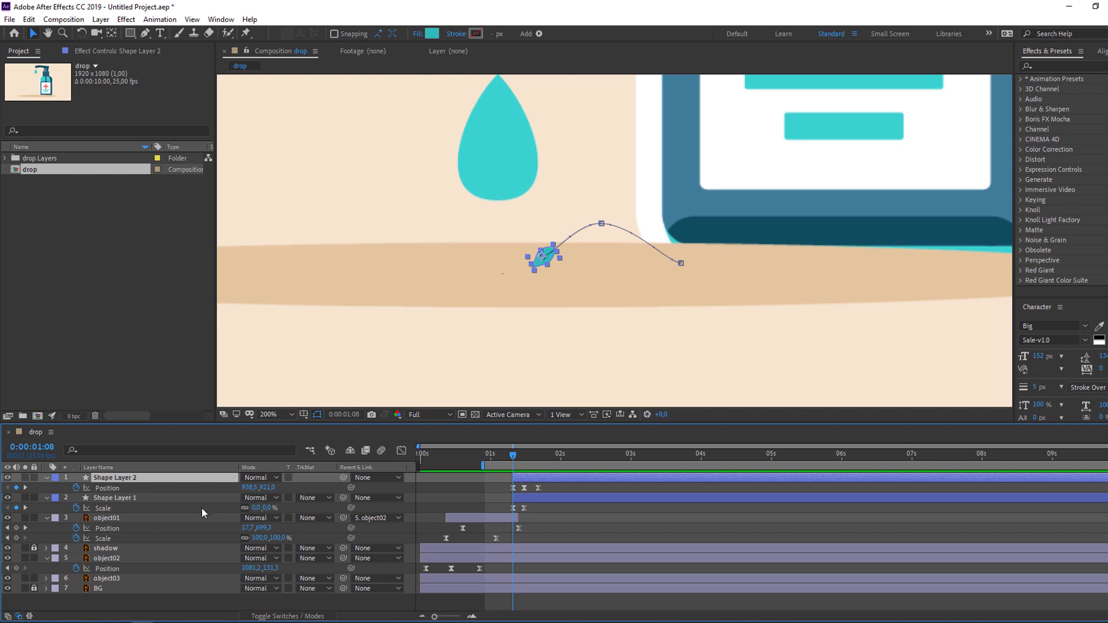
pyautogui.hotkey('shift', 'r')
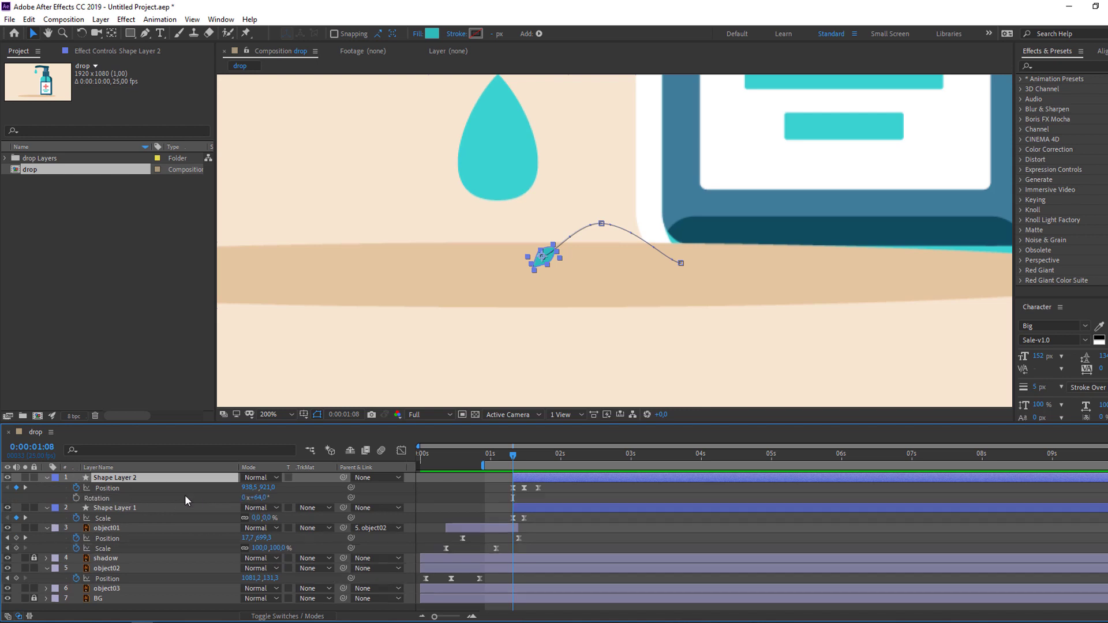
pyautogui.click(77, 498)
pyautogui.press('.')
pyautogui.moveTo(514, 456); pyautogui.dragTo(525, 456)
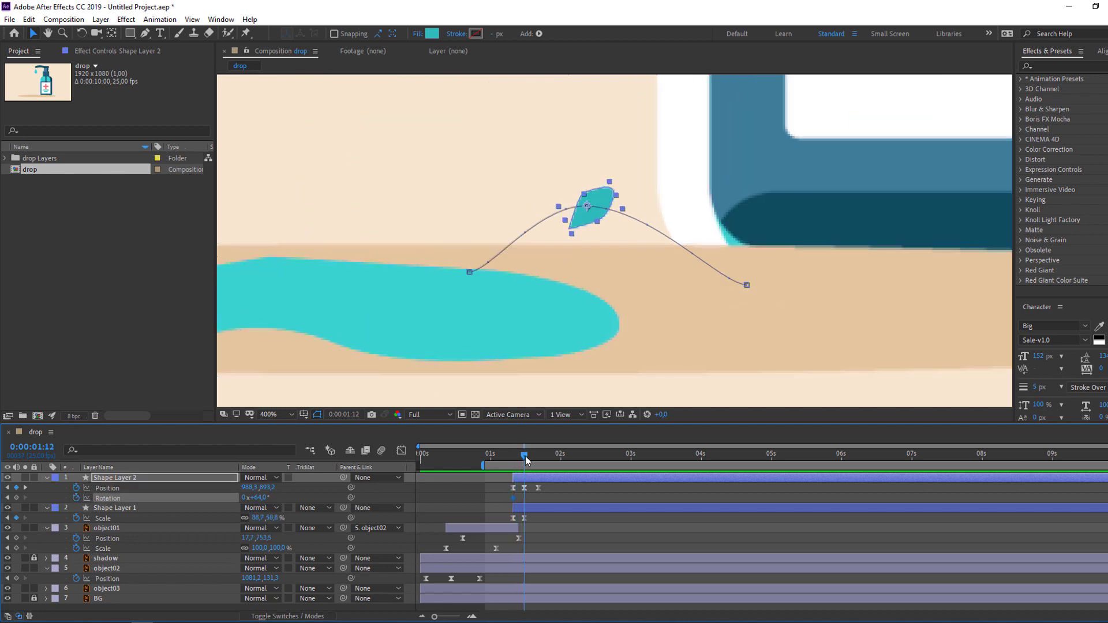
pyautogui.click(275, 494)
pyautogui.moveTo(261, 497); pyautogui.dragTo(285, 498)
pyautogui.moveTo(531, 456); pyautogui.dragTo(539, 457)
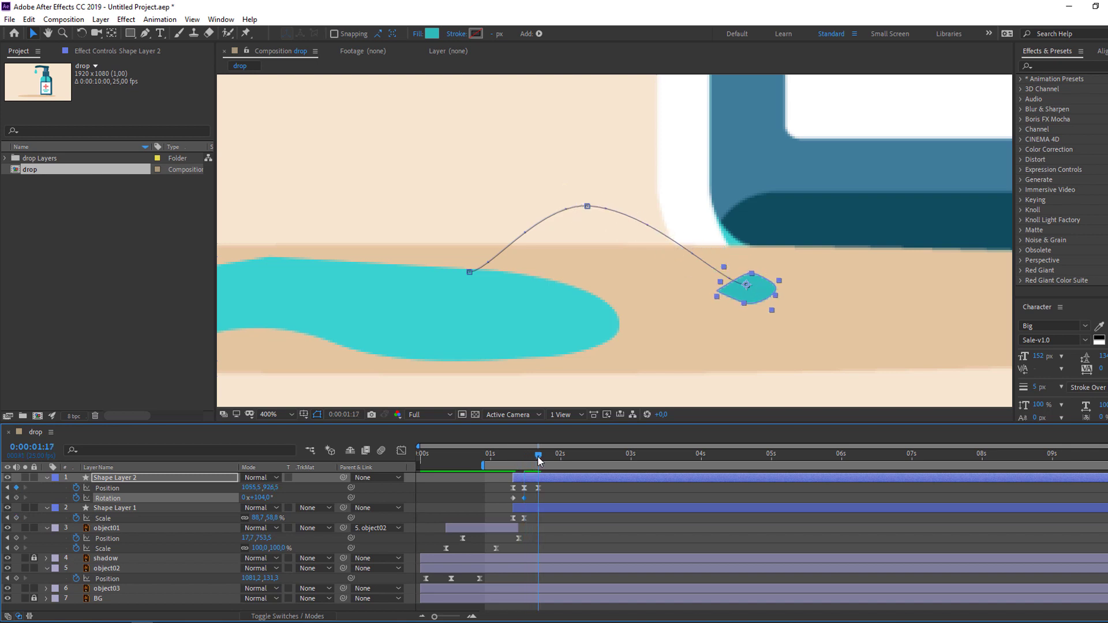
pyautogui.click(265, 498)
pyautogui.moveTo(266, 500); pyautogui.dragTo(296, 499)
# - Apply Easy Ease to Shape Layer 2's three rotation keyframes and preview the turning droplet
pyautogui.moveTo(501, 456); pyautogui.dragTo(548, 459)
pyautogui.moveTo(559, 497); pyautogui.dragTo(509, 499)
pyautogui.rightClick(514, 497)
pyautogui.moveTo(590, 489)
pyautogui.click(683, 528)
pyautogui.click(635, 494)
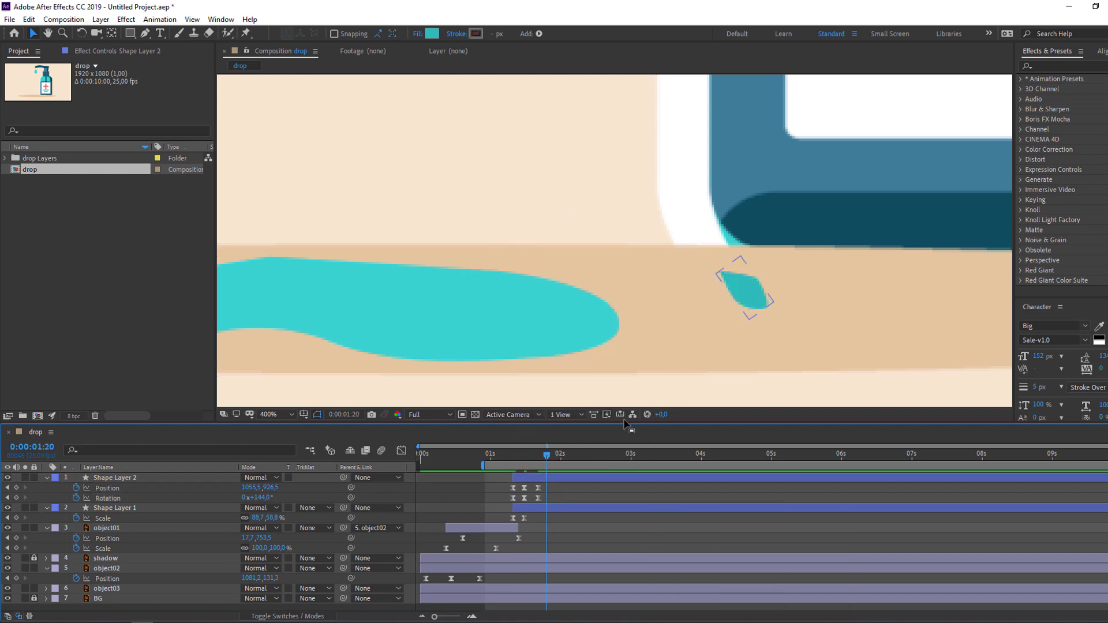
pyautogui.scroll(-2, 632, 303)
pyautogui.press('space')
pyautogui.scroll(1, 614, 265)
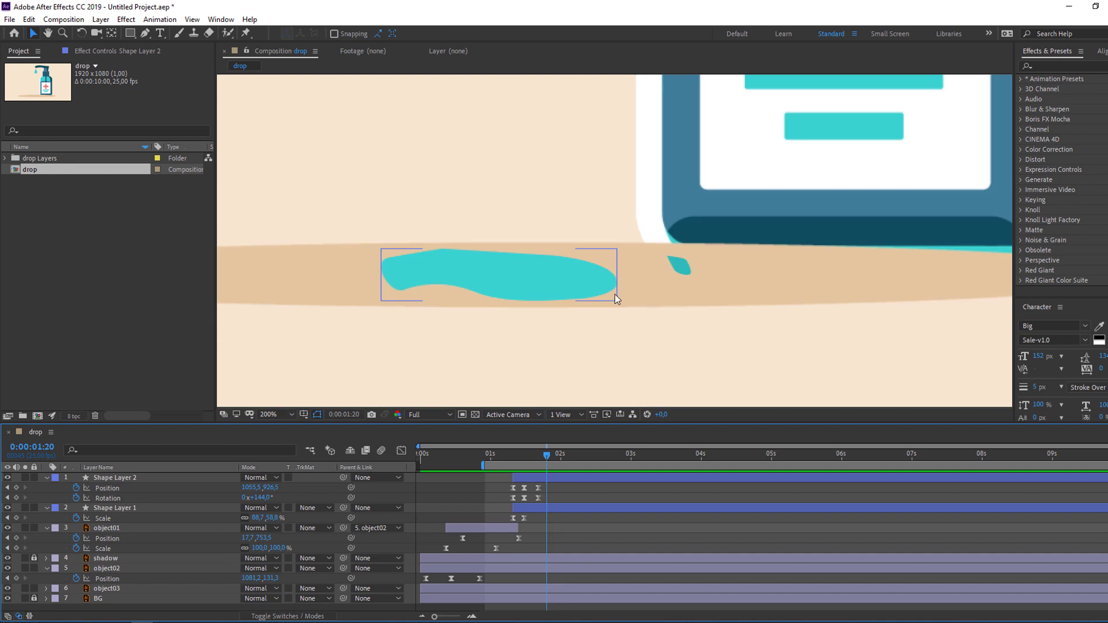
pyautogui.scroll(3, 639, 317)
# - Keyframe Shape Layer 2's scale to shrink from 57% just after the arc's peak to 0% at 0:00:01:17, and preview the droplet
pyautogui.moveTo(549, 456); pyautogui.dragTo(533, 454)
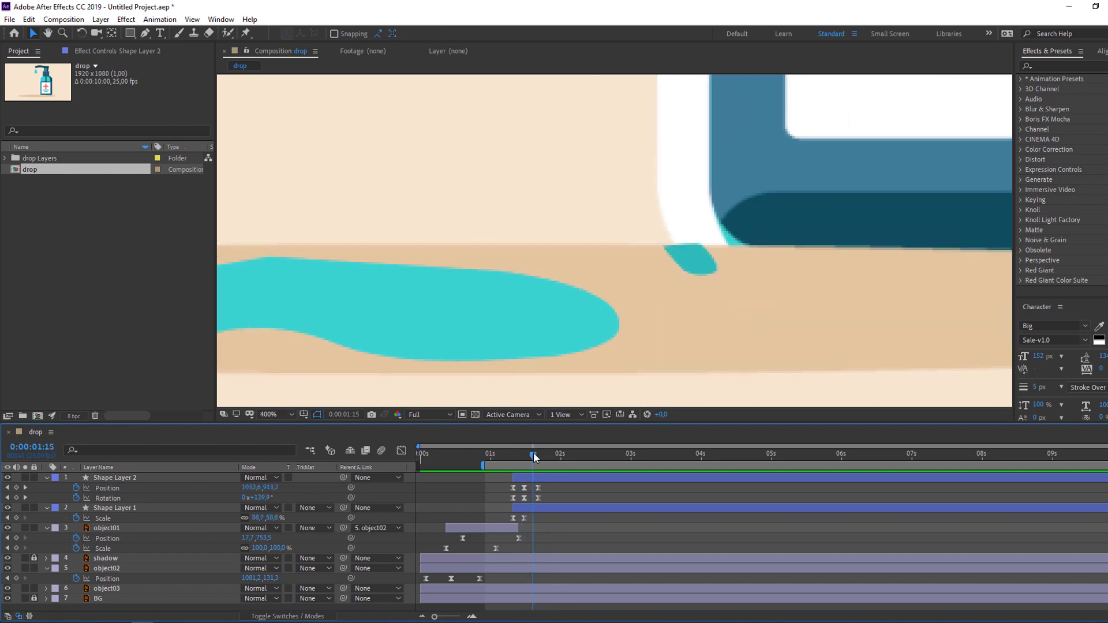
pyautogui.click(537, 477)
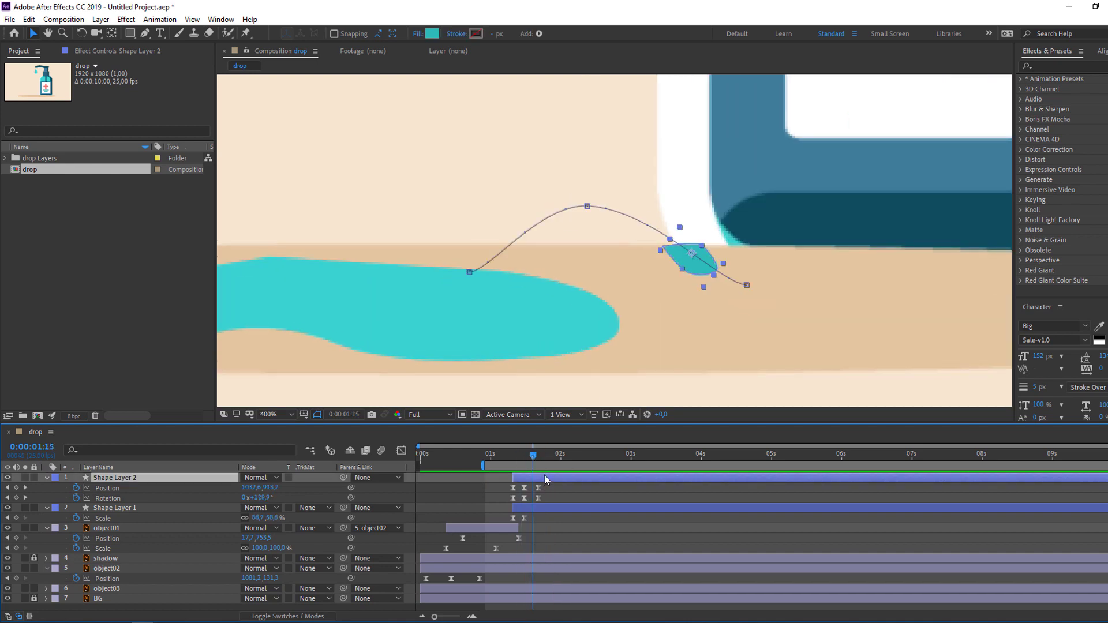
pyautogui.hotkey('shift', 's')
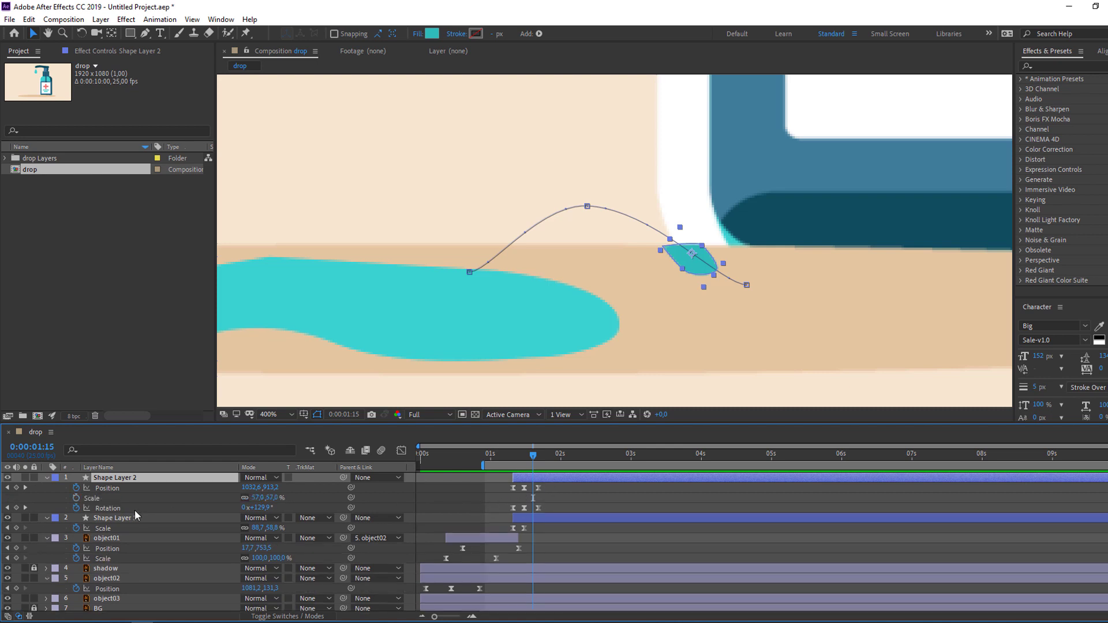
pyautogui.click(77, 498)
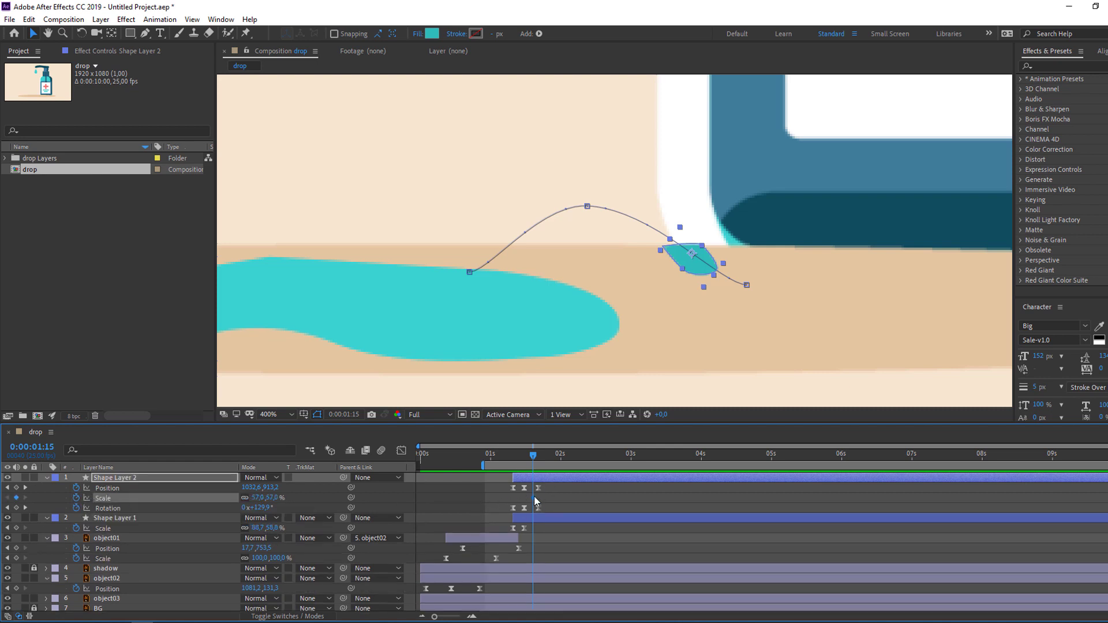
pyautogui.click(538, 452)
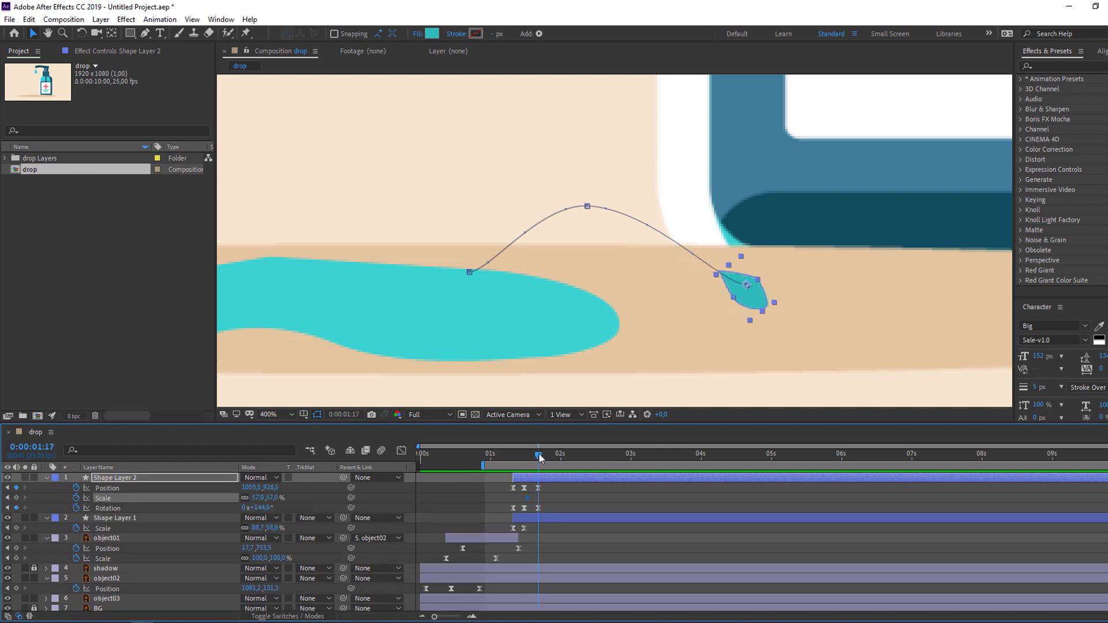
pyautogui.write('0')
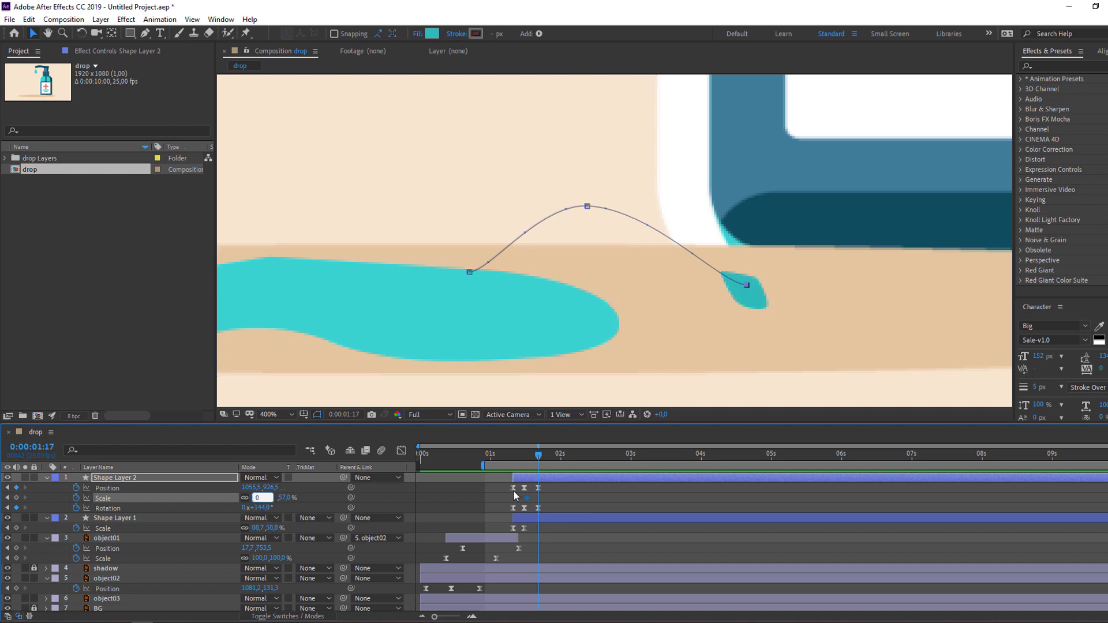
pyautogui.press('Return')
pyautogui.moveTo(527, 452); pyautogui.dragTo(541, 452)
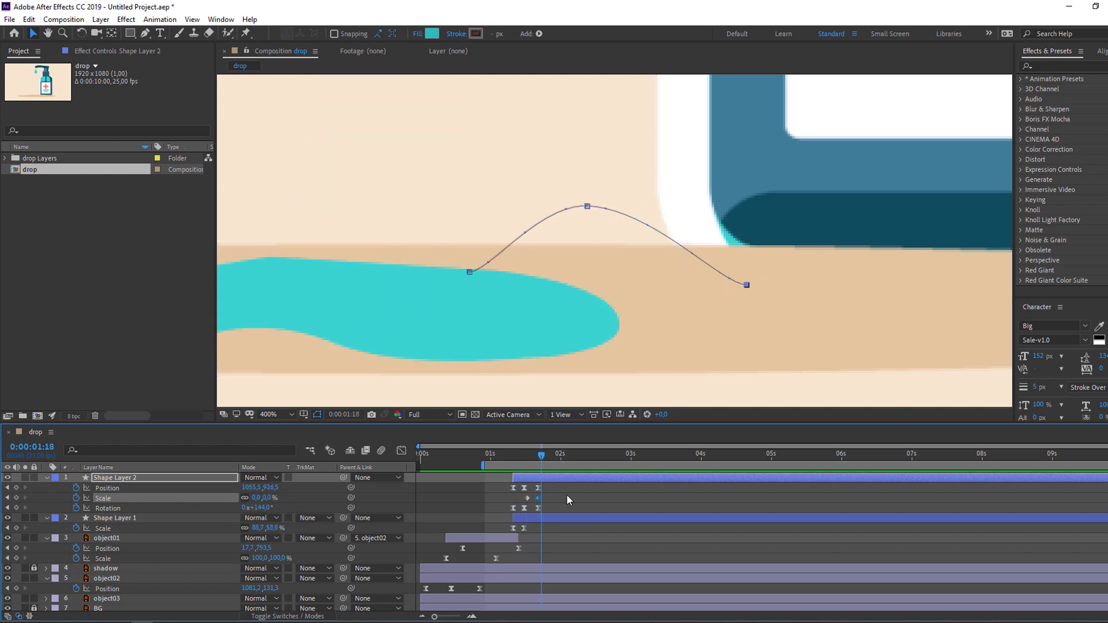
pyautogui.click(567, 495)
pyautogui.scroll(-2, 588, 328)
pyautogui.press('space')
pyautogui.press('space')
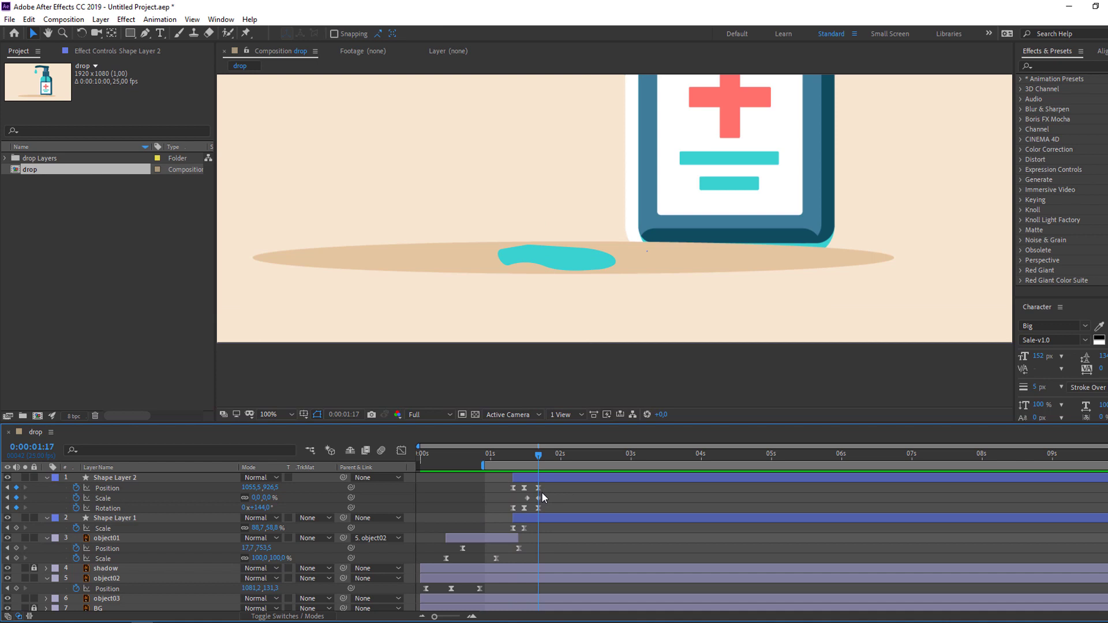
# - Split Shape Layer 2 at 0:00:01:17 and delete the part after the split
pyautogui.click(550, 479)
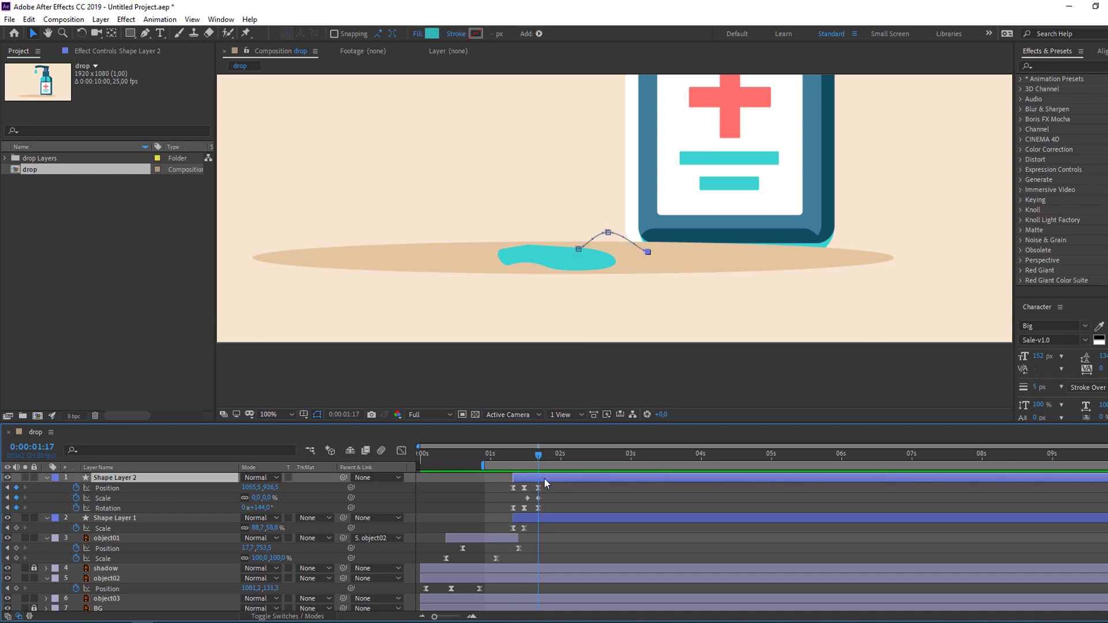
pyautogui.click(27, 19)
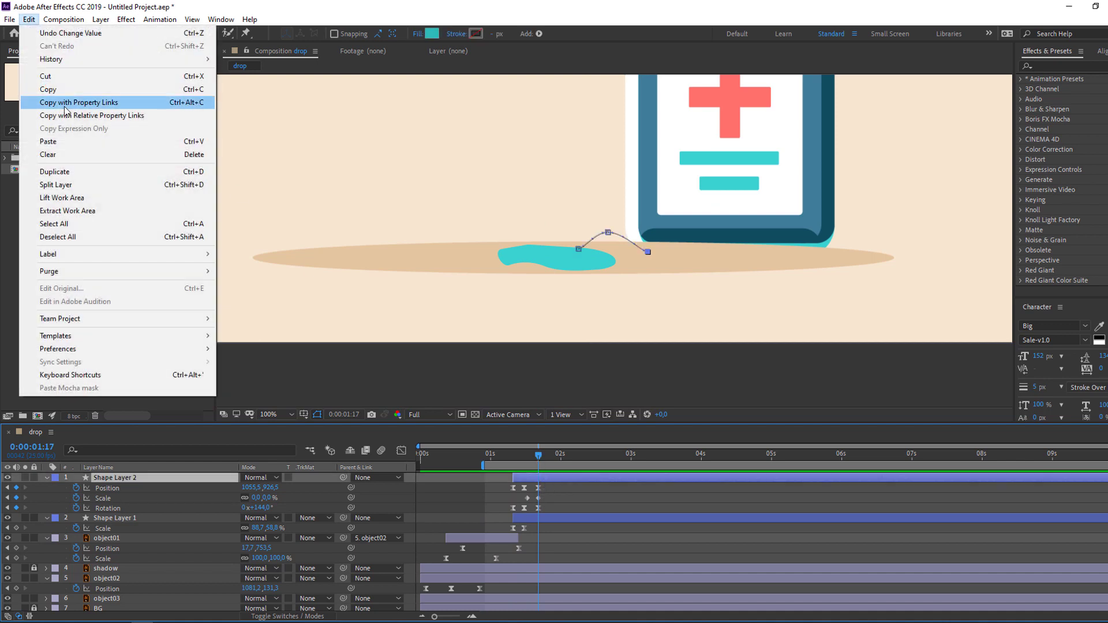
pyautogui.click(69, 184)
pyautogui.press('Delete')
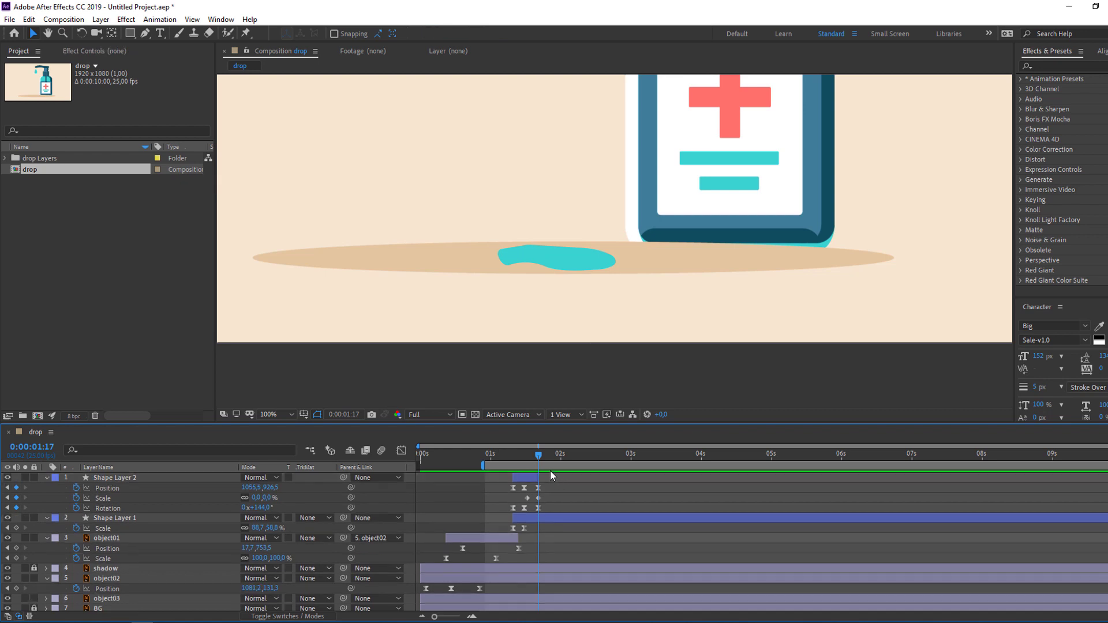
# - Collapse Shape Layer 2's properties and pre-compose the layer as "drop", moving all attributes into the new composition
pyautogui.click(46, 477)
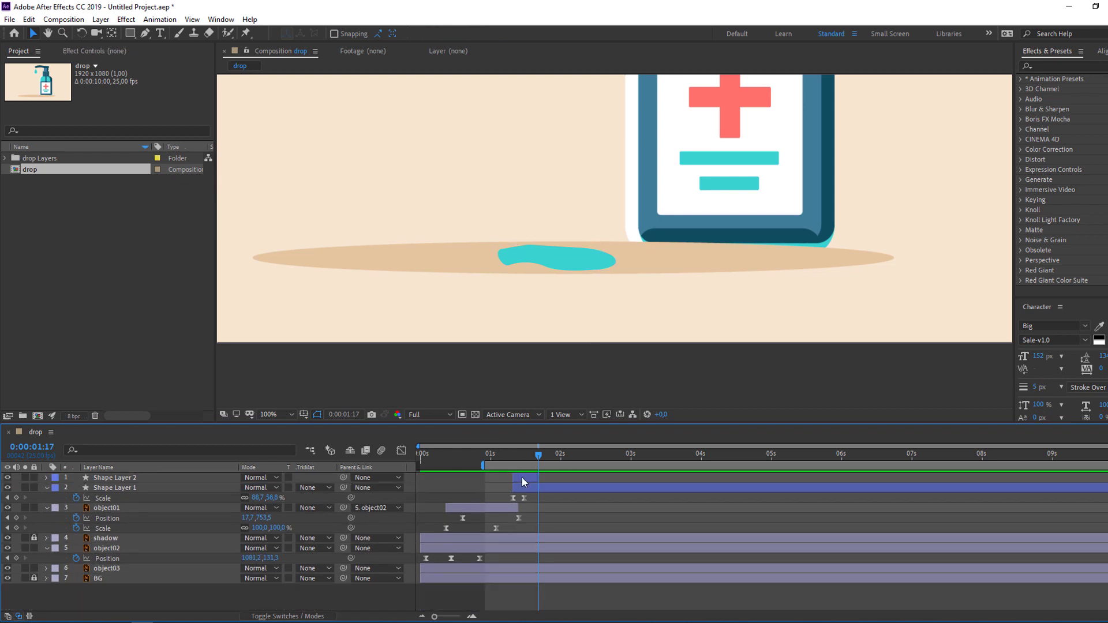
pyautogui.click(523, 476)
pyautogui.rightClick(524, 480)
pyautogui.click(555, 427)
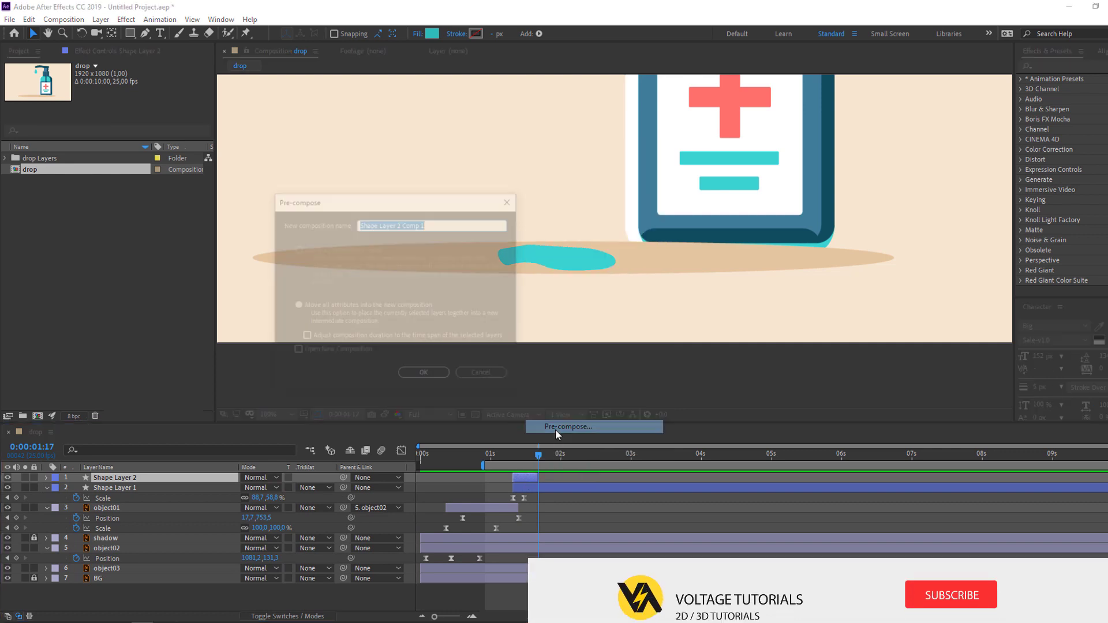
pyautogui.write('drop')
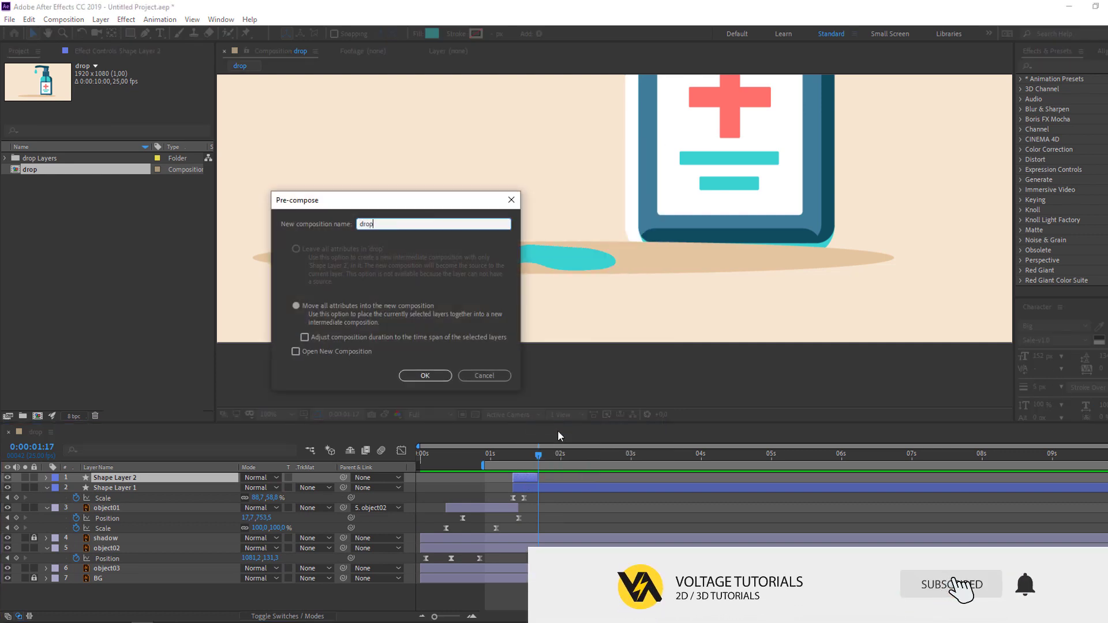
pyautogui.click(425, 375)
# - Open the "drop" pre-composition, fit the work area around Shape Layer 2's bar, and trim the composition to the work area
pyautogui.doubleClick(309, 478)
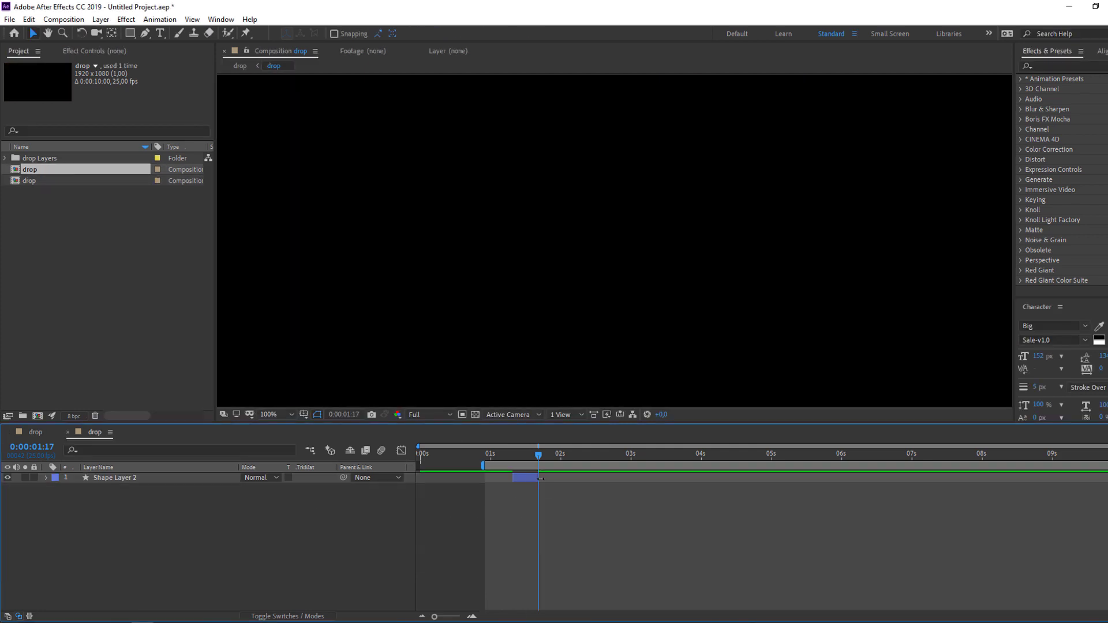
pyautogui.moveTo(485, 467); pyautogui.dragTo(509, 468)
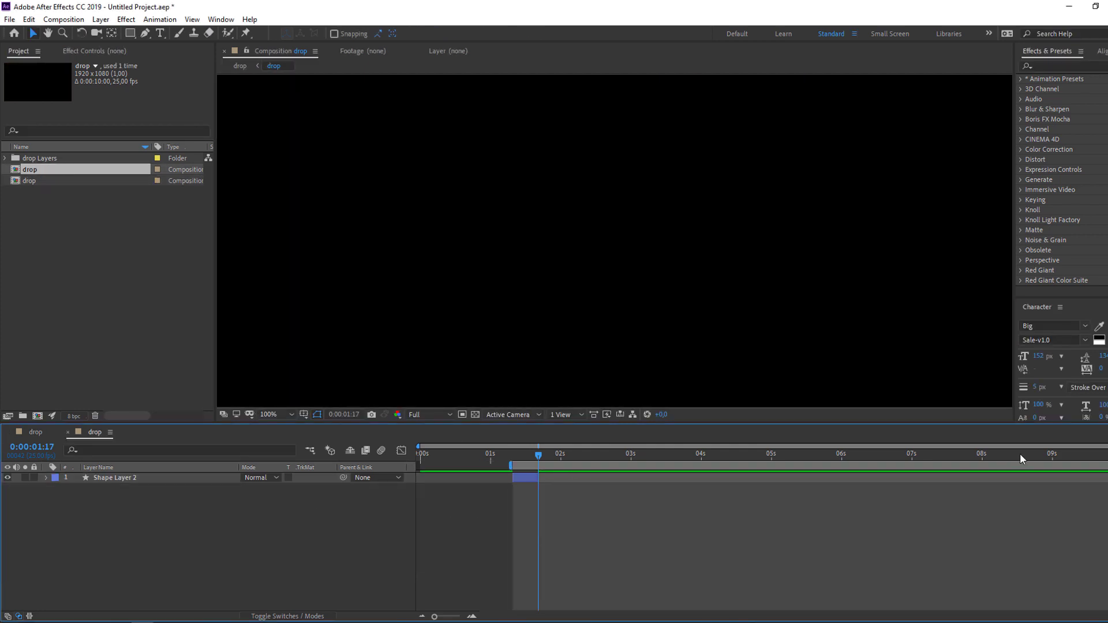
pyautogui.moveTo(1105, 465); pyautogui.dragTo(544, 465)
pyautogui.rightClick(527, 467)
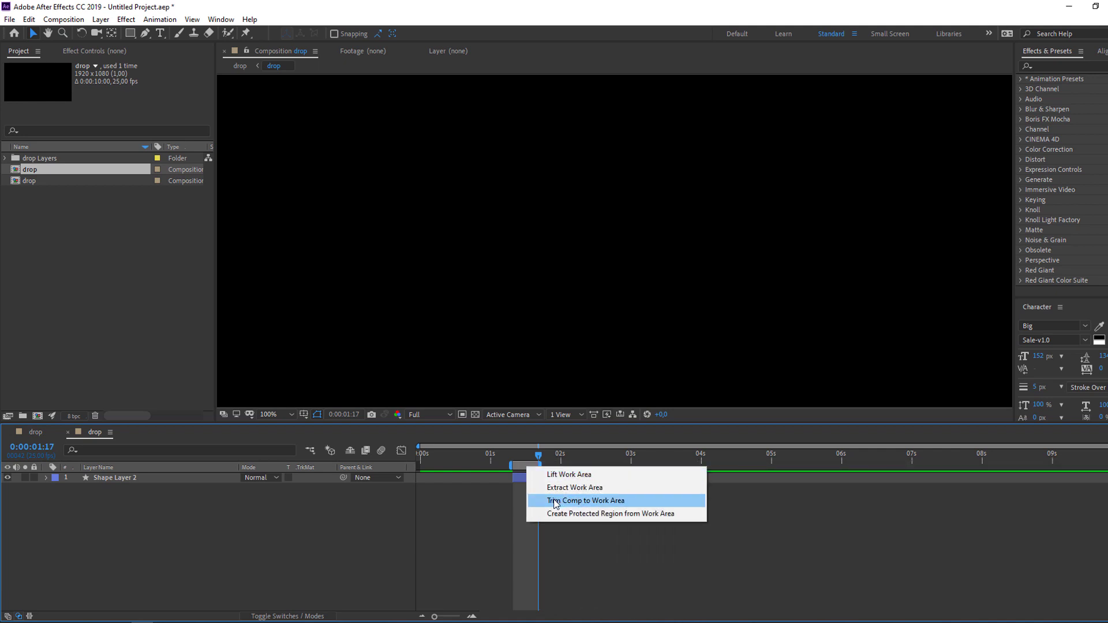
pyautogui.click(598, 502)
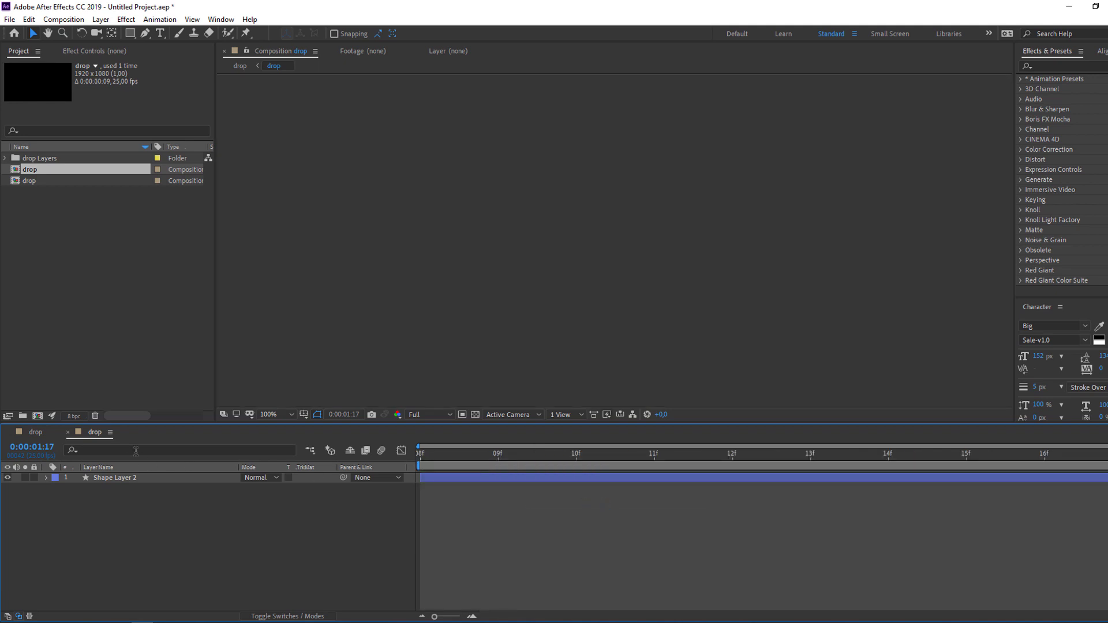
# - Return to the main composition and shift the drop layer in time to start around Shape Layer 1's second scale keyframe, checking the droplet
pyautogui.click(68, 433)
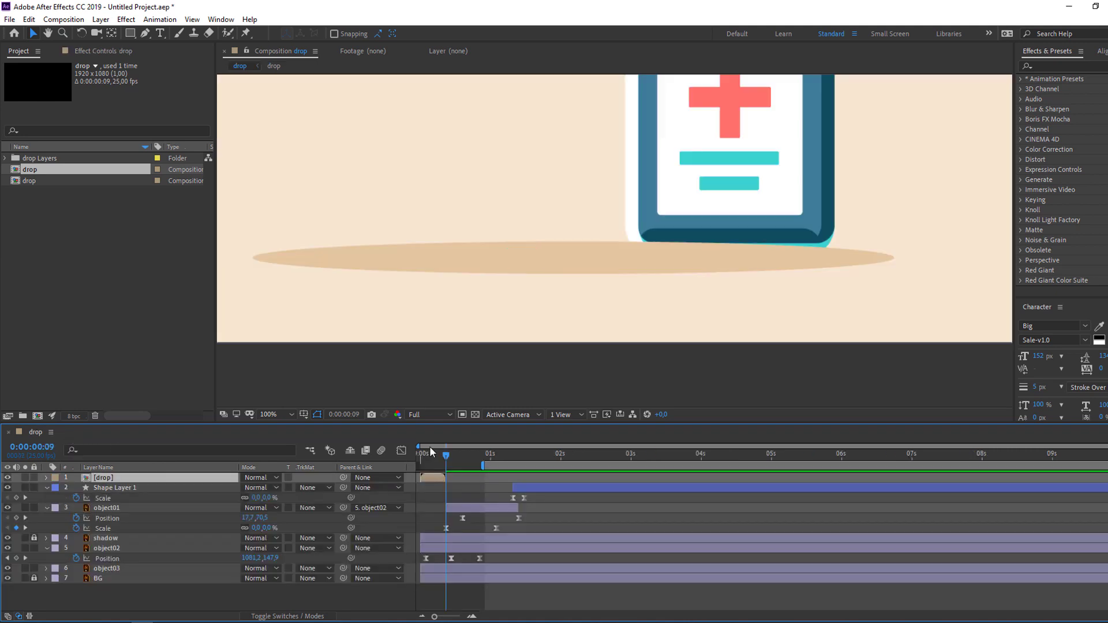
pyautogui.moveTo(430, 483); pyautogui.dragTo(557, 479)
pyautogui.moveTo(502, 456); pyautogui.dragTo(526, 456)
pyautogui.click(530, 491)
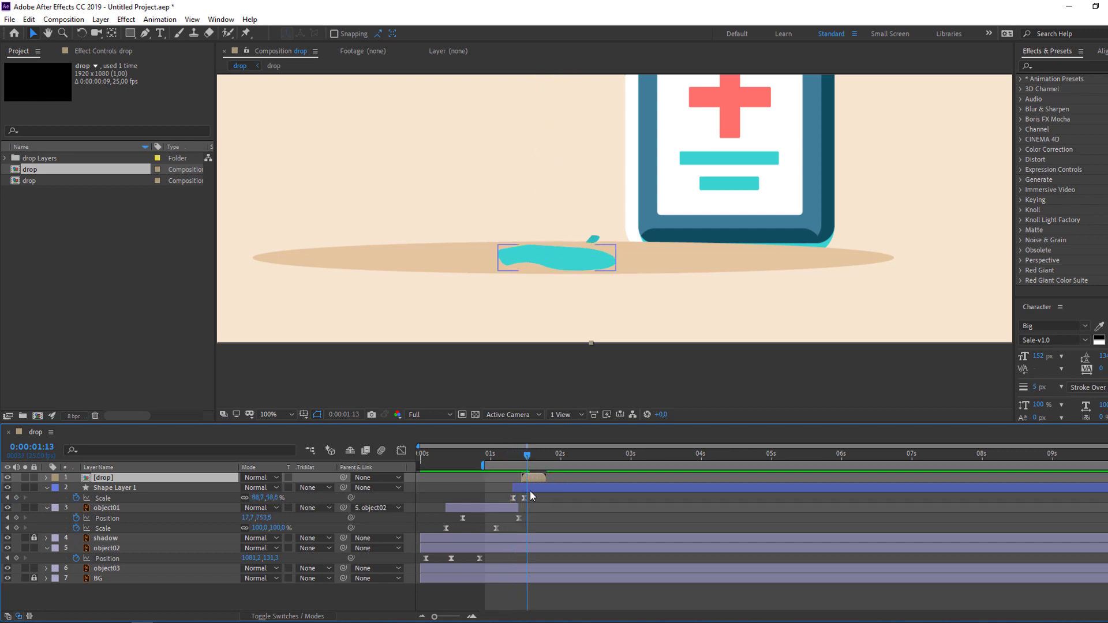
# - Duplicate the drop layer and flip the copy horizontally
pyautogui.hotkey('ctrl', 'd')
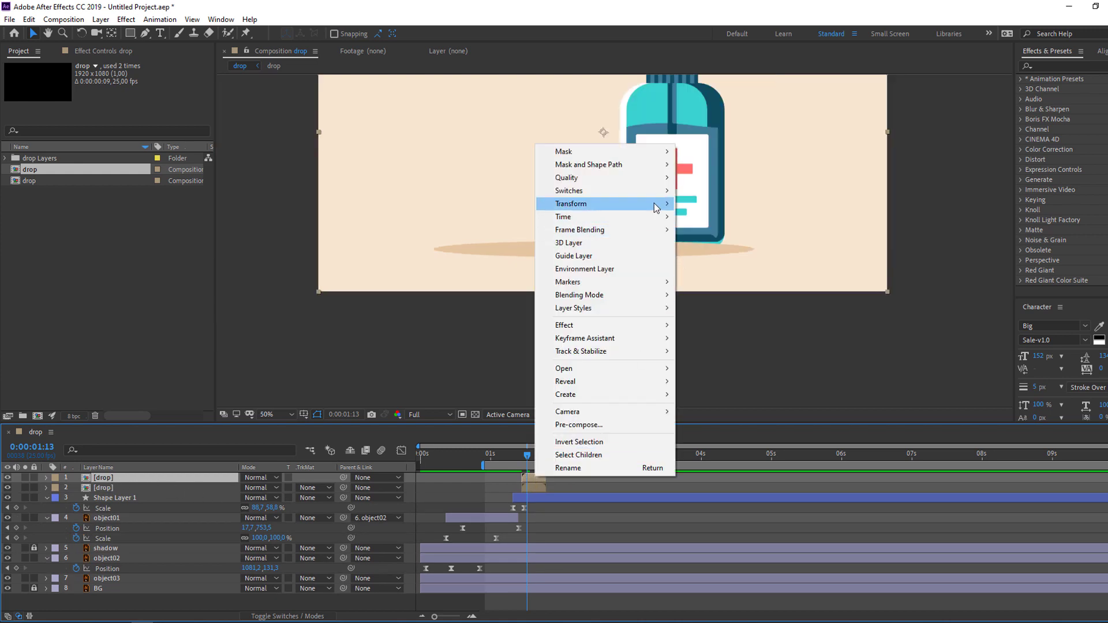
pyautogui.moveTo(658, 206)
pyautogui.click(714, 310)
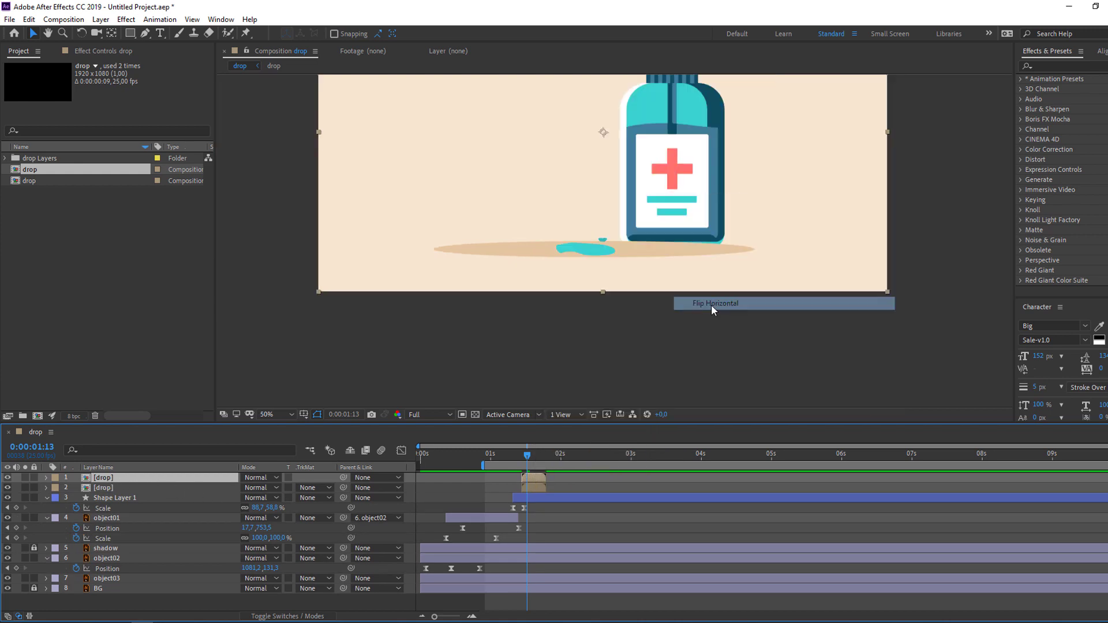
# - Move the flipped droplet over to just above the puddle's left end and preview the whole animation
pyautogui.scroll(2, 630, 254)
pyautogui.moveTo(515, 455); pyautogui.dragTo(531, 456)
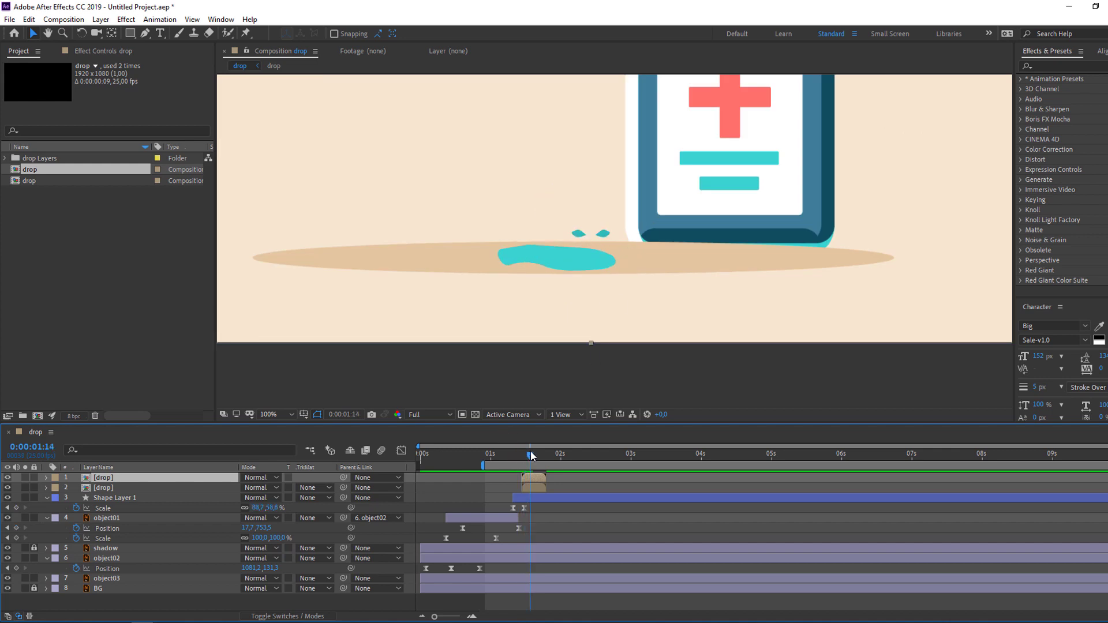
pyautogui.moveTo(571, 233); pyautogui.dragTo(511, 232)
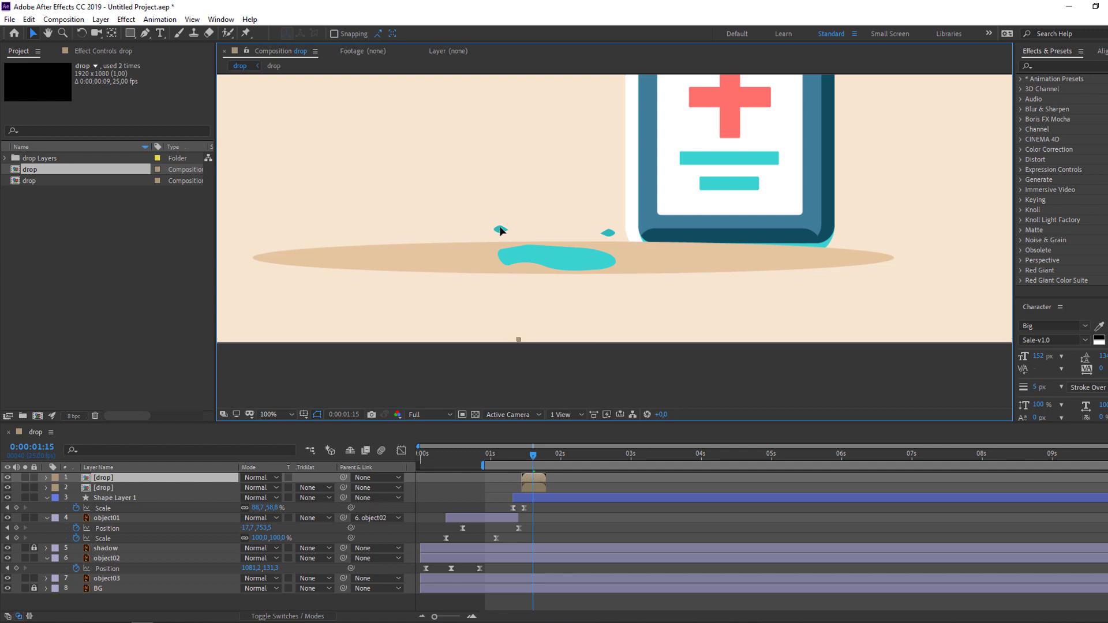
pyautogui.click(523, 456)
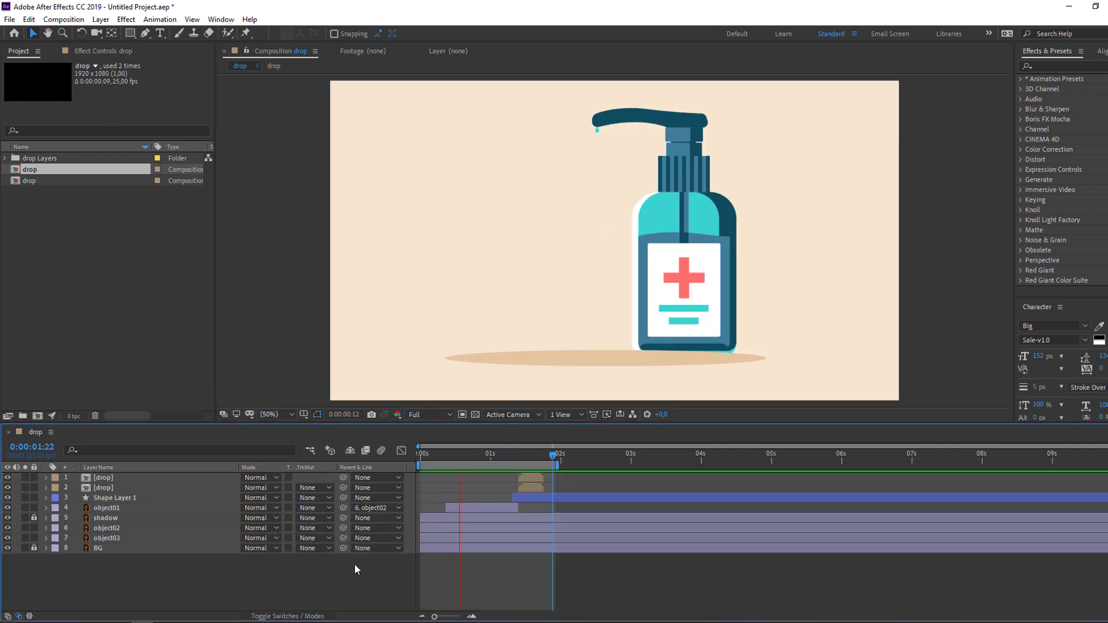
pyautogui.press('space')
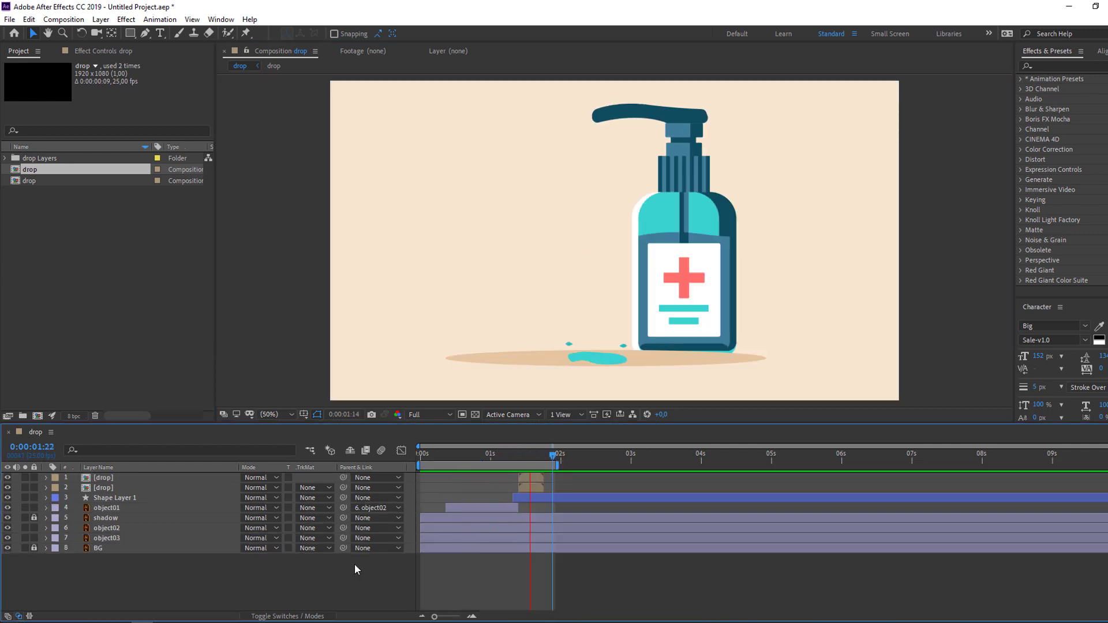